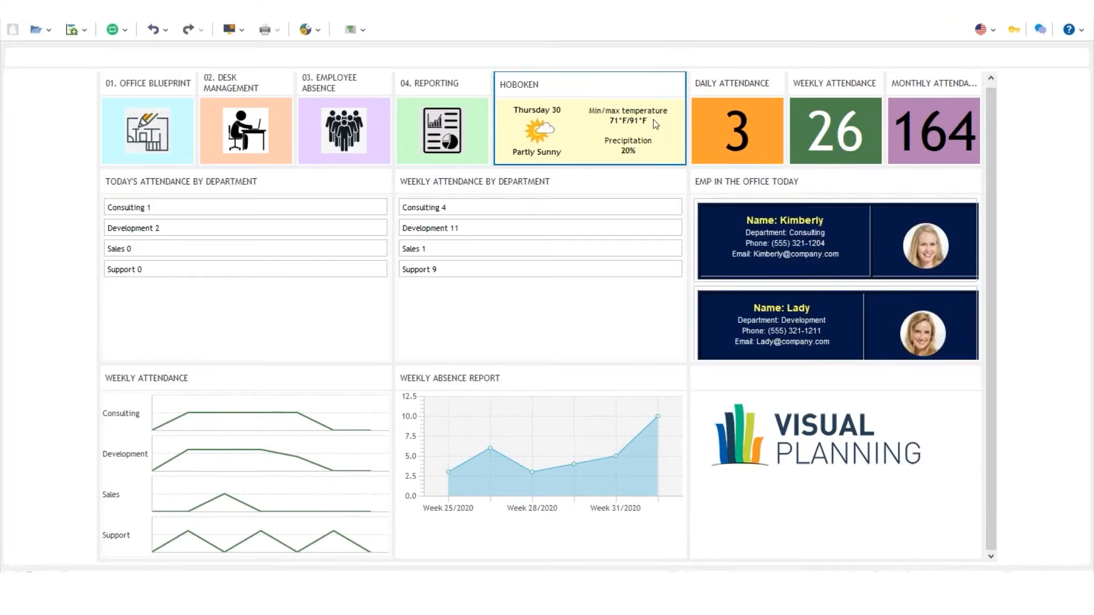
Open the Office Blueprint view from the dashboard and collapse the Development and Support groups in the employee list
{"action": "mouse_move", "coordinate": [653, 125]}
{"action": "scroll", "coordinate": [787, 196], "scroll_direction": "down", "scroll_amount": 3}
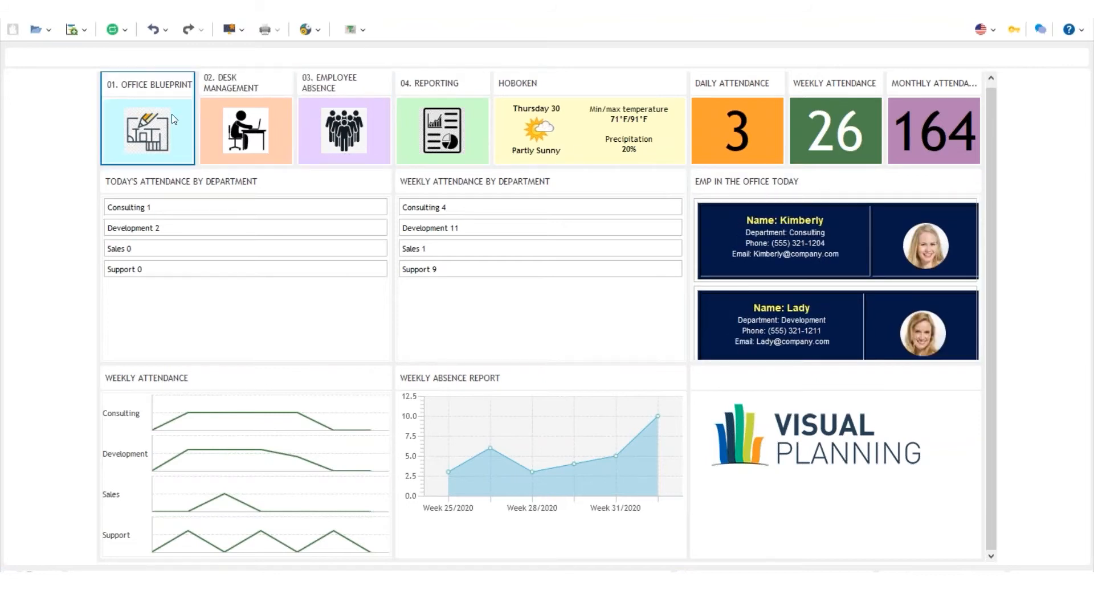
{"action": "left_click", "coordinate": [147, 130]}
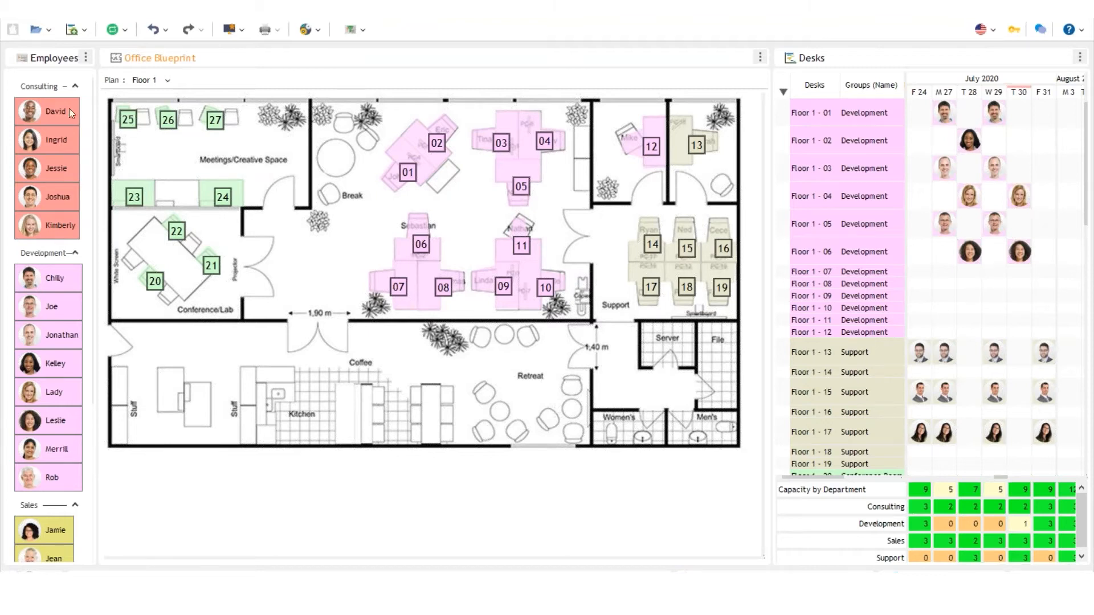
{"action": "left_click", "coordinate": [41, 254]}
{"action": "left_click", "coordinate": [43, 469]}
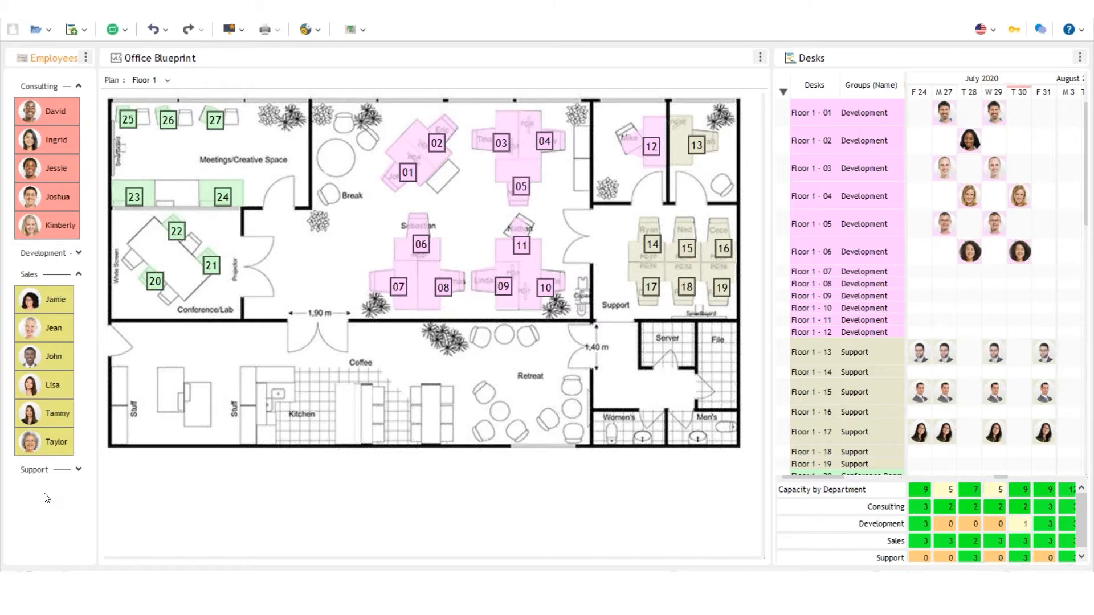
Review the attendance and absence activities in the second Consulting employee's record, then close the record
{"action": "left_click", "coordinate": [61, 144]}
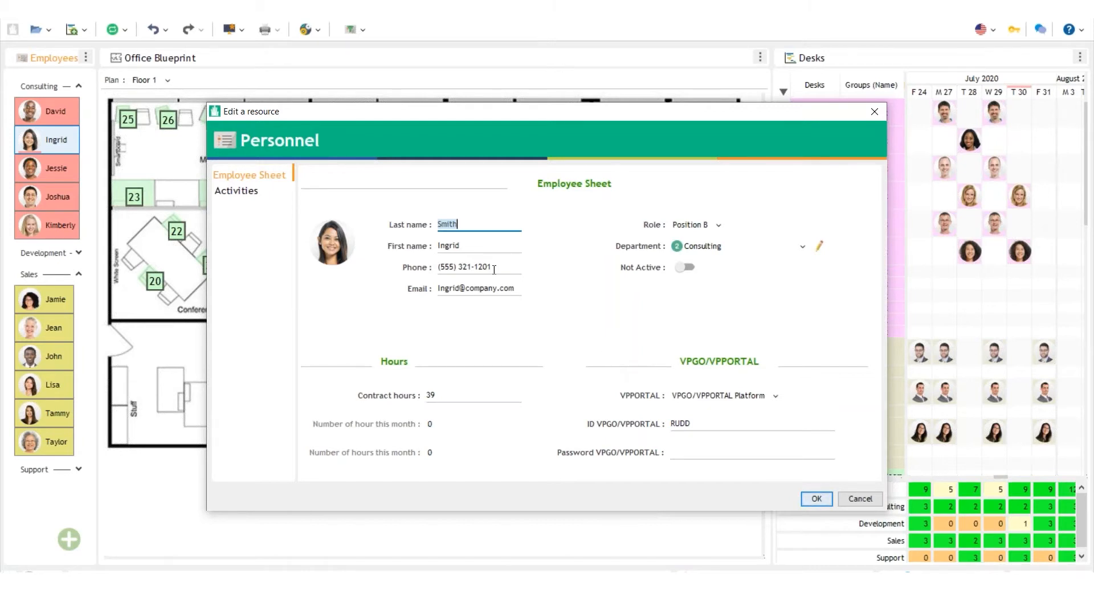
{"action": "left_click", "coordinate": [251, 190]}
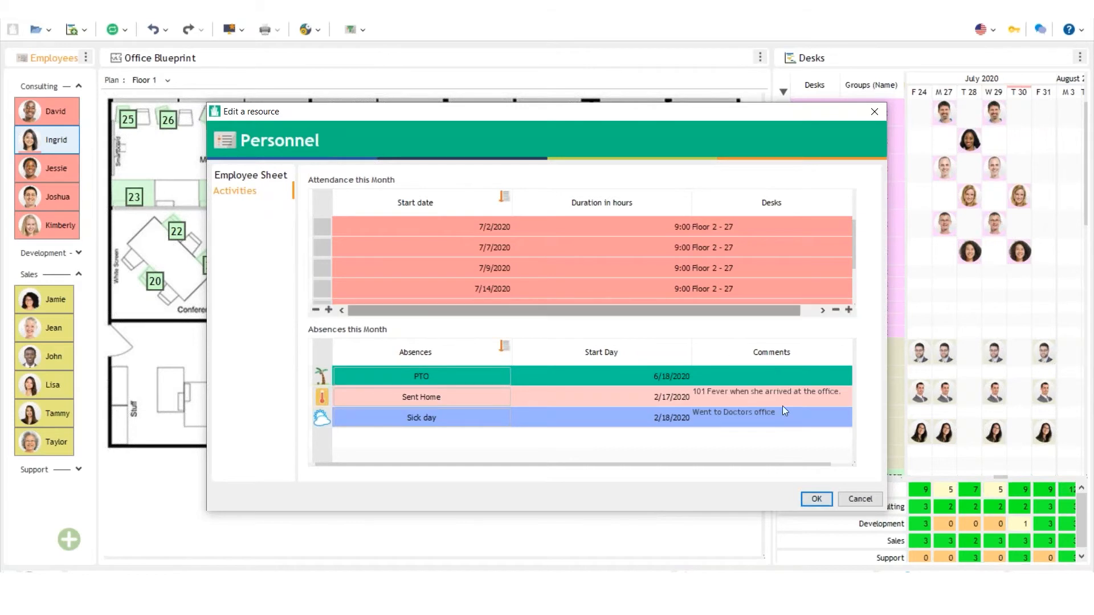
{"action": "left_click", "coordinate": [817, 499]}
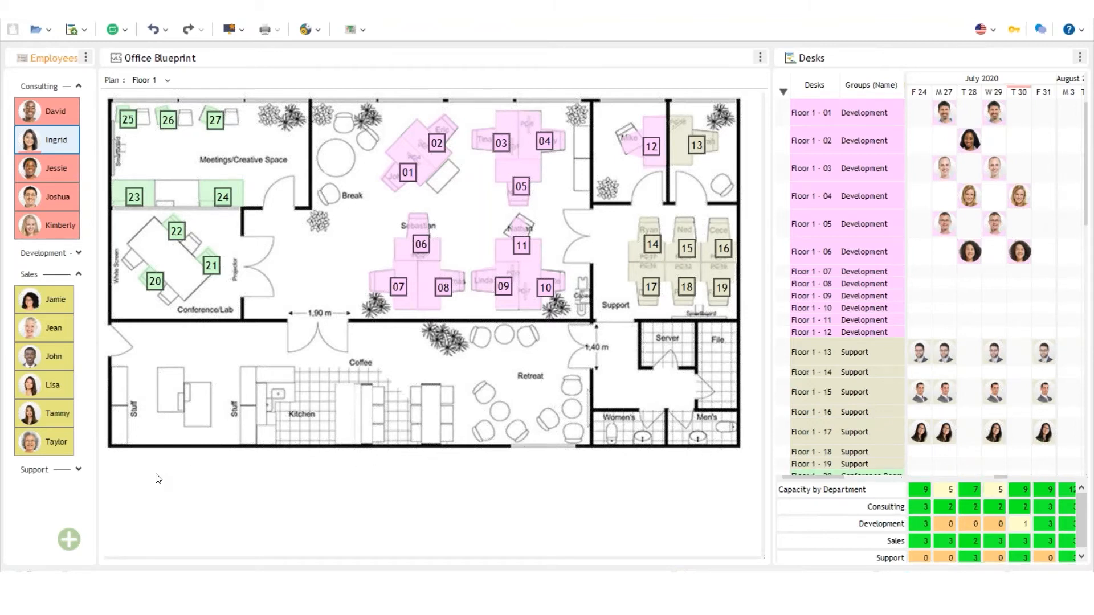
Create a new personnel record with the employee's last and first name, assign the Consulting department, and save it
{"action": "left_click", "coordinate": [69, 541]}
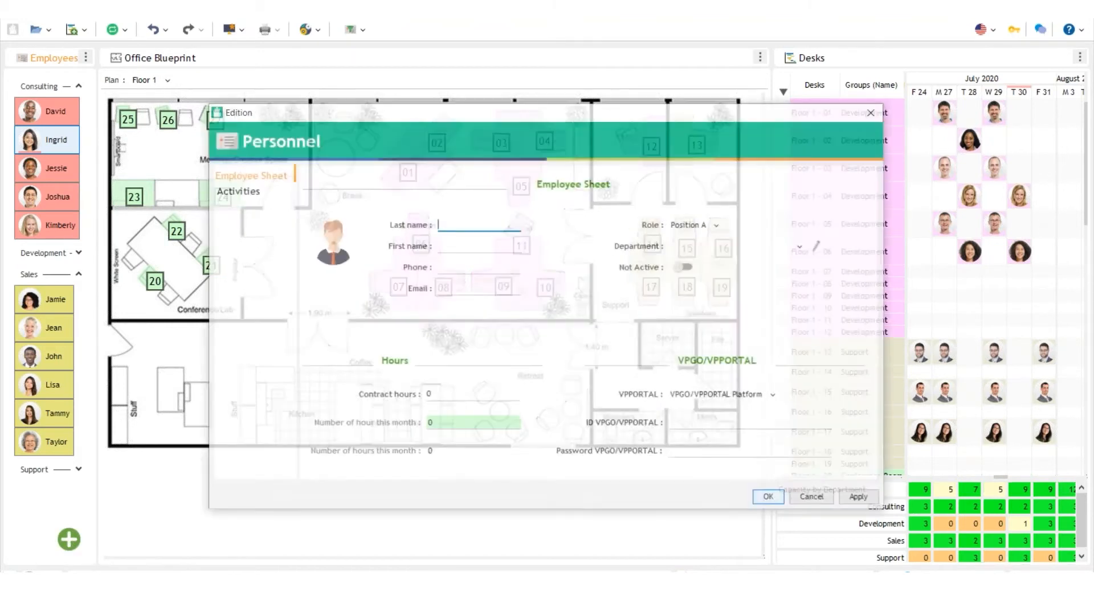
{"action": "type", "text": "Doe"}
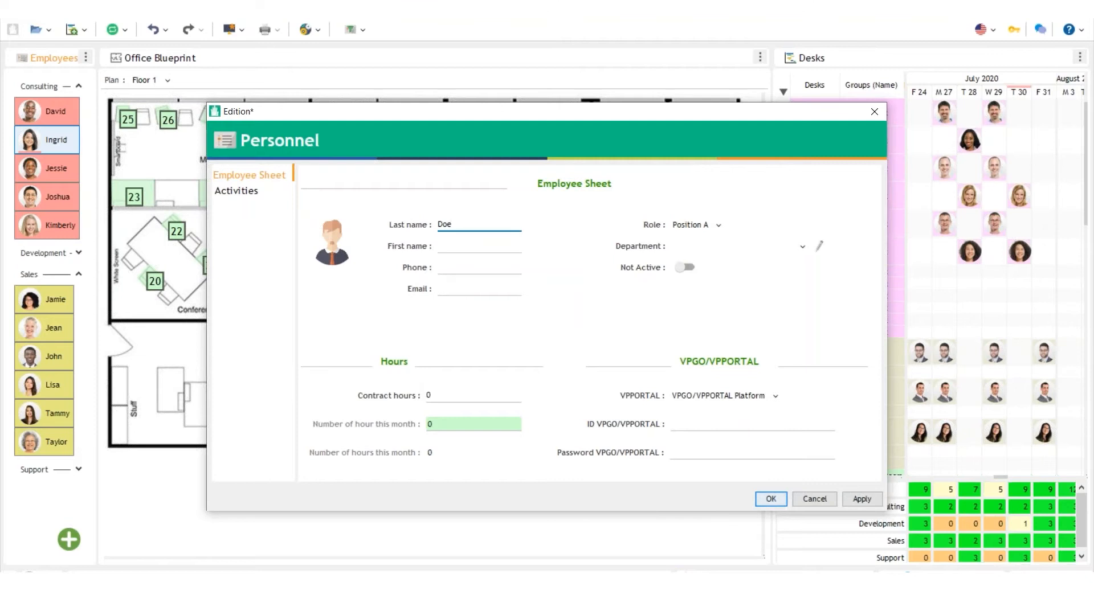
{"action": "key", "text": "Tab"}
{"action": "type", "text": "John"}
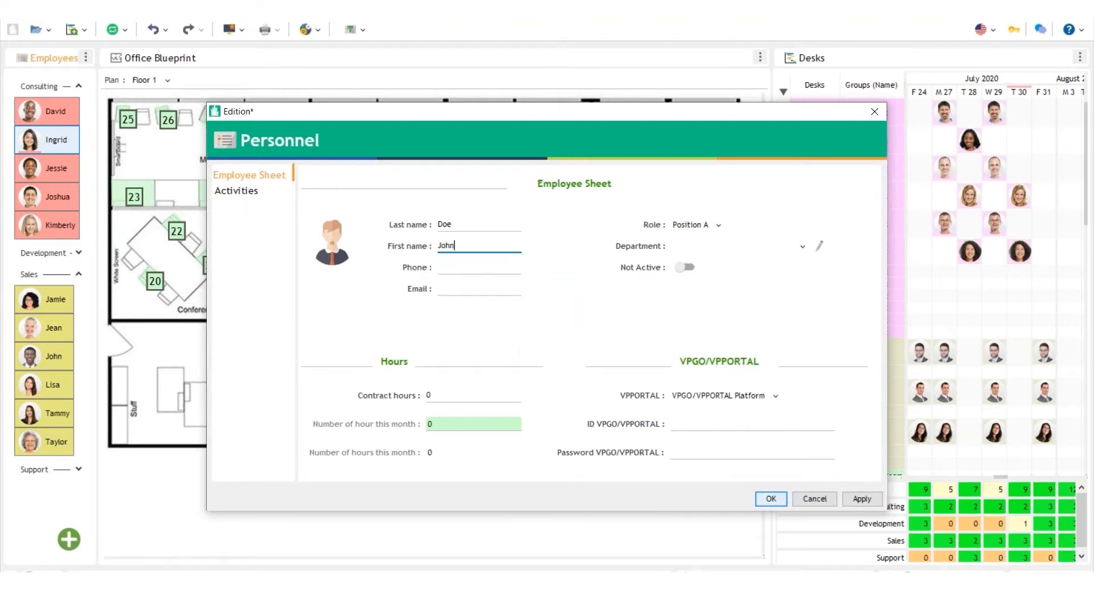
{"action": "left_click", "coordinate": [689, 244]}
{"action": "left_click", "coordinate": [698, 296]}
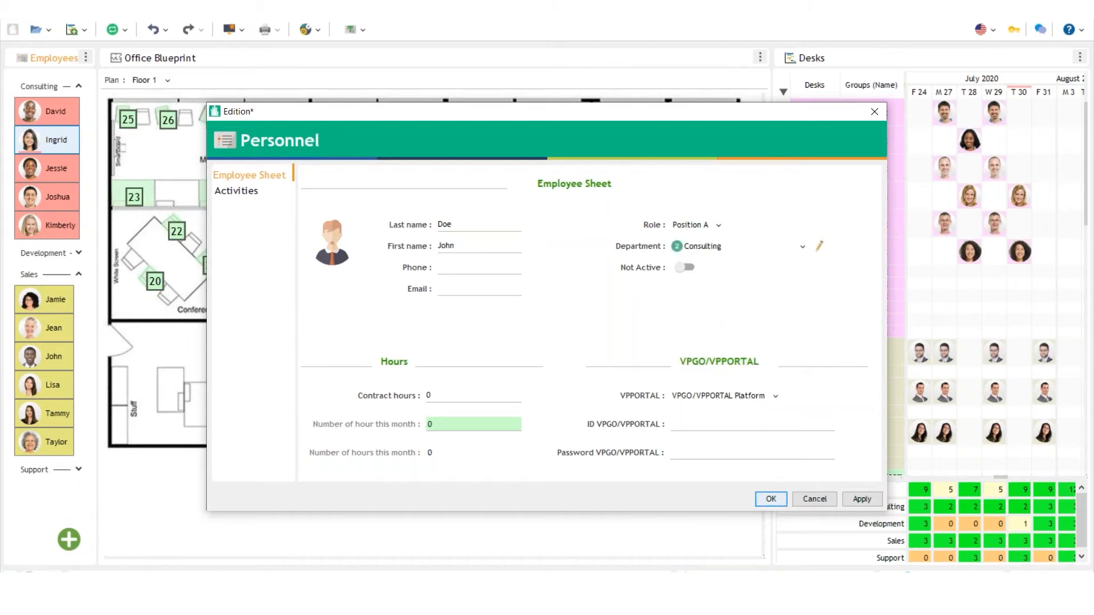
{"action": "left_click", "coordinate": [778, 501]}
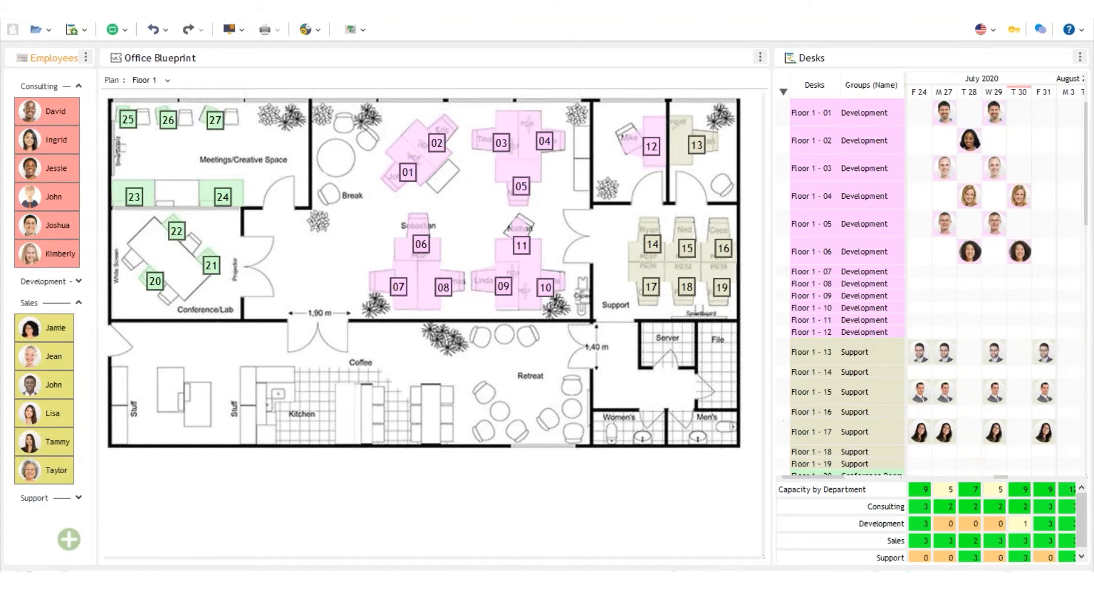
Switch the office blueprint to Floor 2 and show its Consulting desks in the schedule starting from 7/27/2020
{"action": "left_click", "coordinate": [164, 79]}
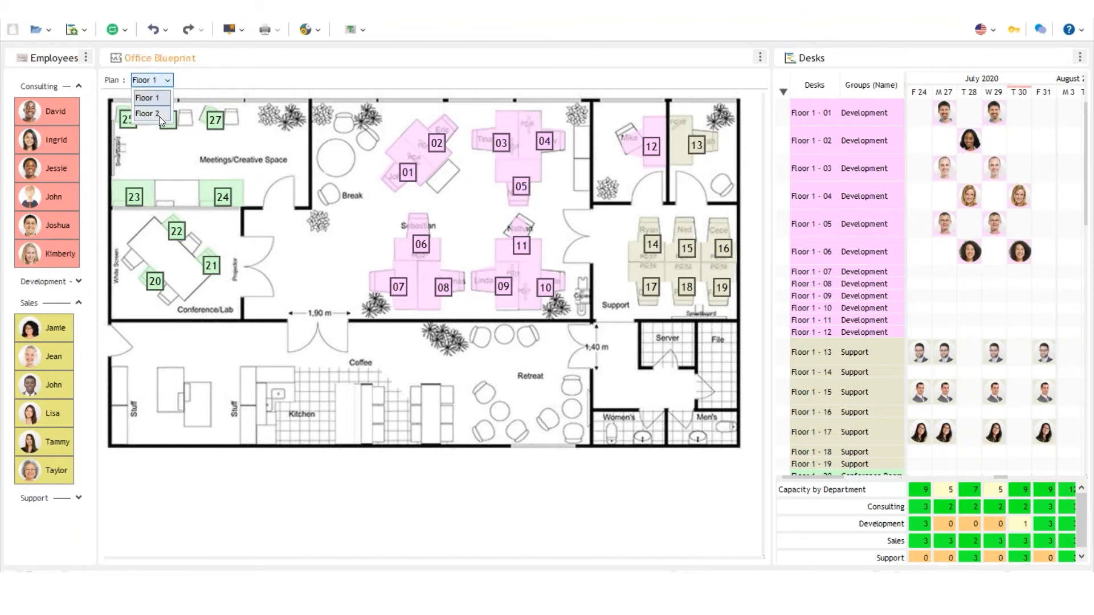
{"action": "left_click", "coordinate": [159, 115]}
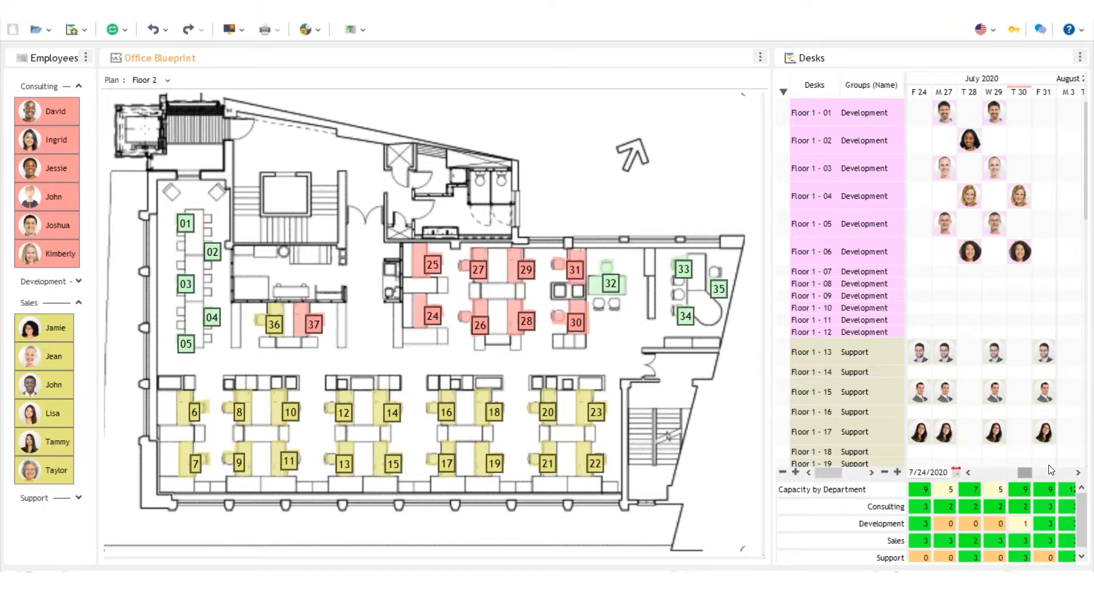
{"action": "left_click", "coordinate": [1078, 472]}
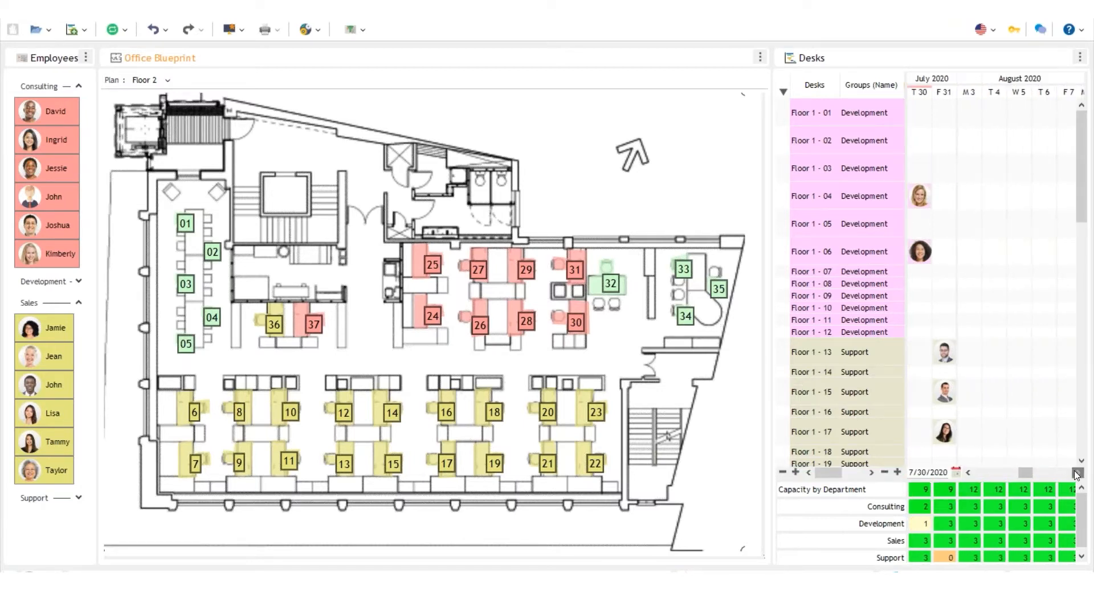
{"action": "left_click", "coordinate": [967, 474]}
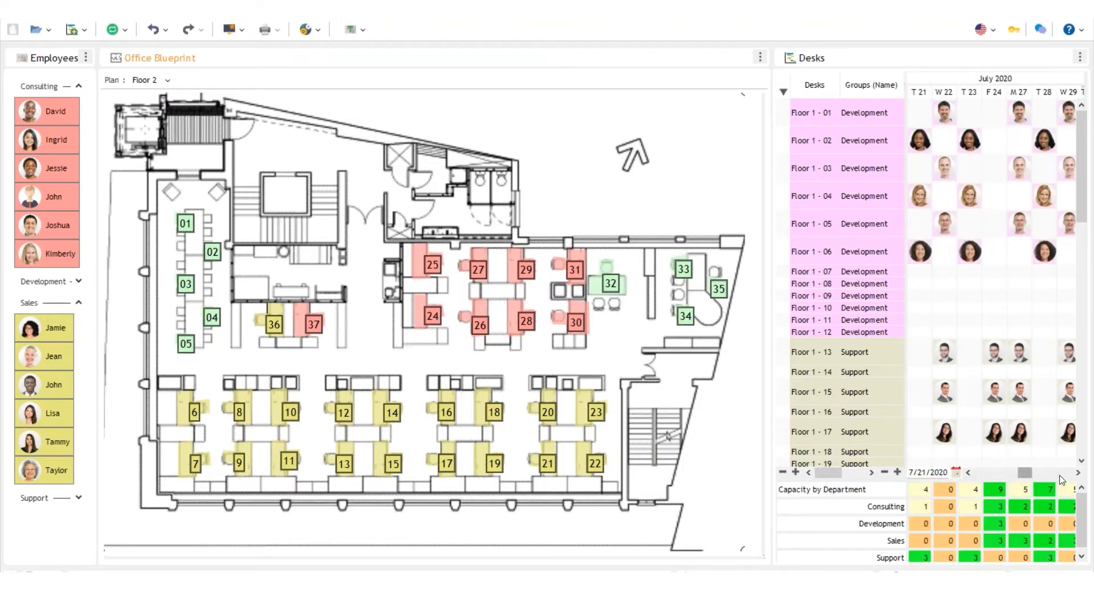
{"action": "left_click", "coordinate": [1074, 473]}
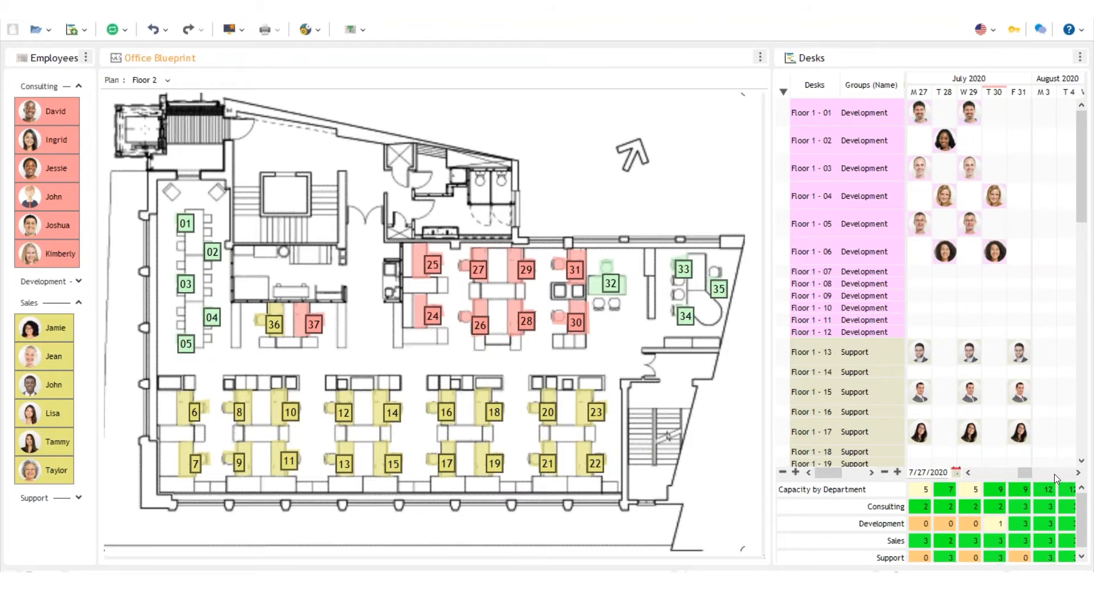
{"action": "left_click", "coordinate": [1080, 462]}
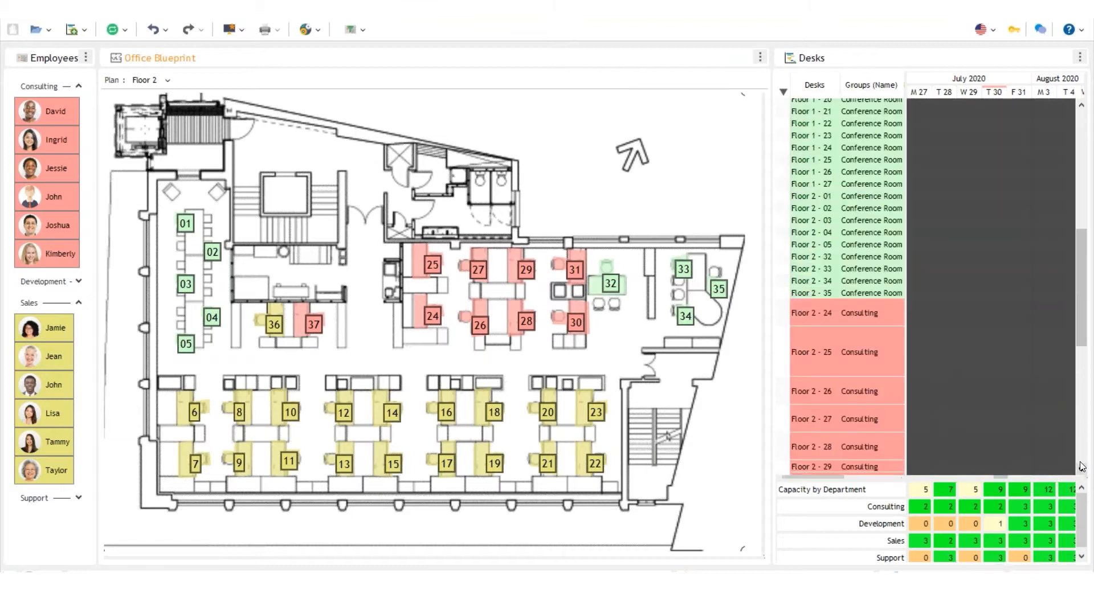
{"action": "left_click_drag", "start_coordinate": [1081, 441], "coordinate": [1082, 367]}
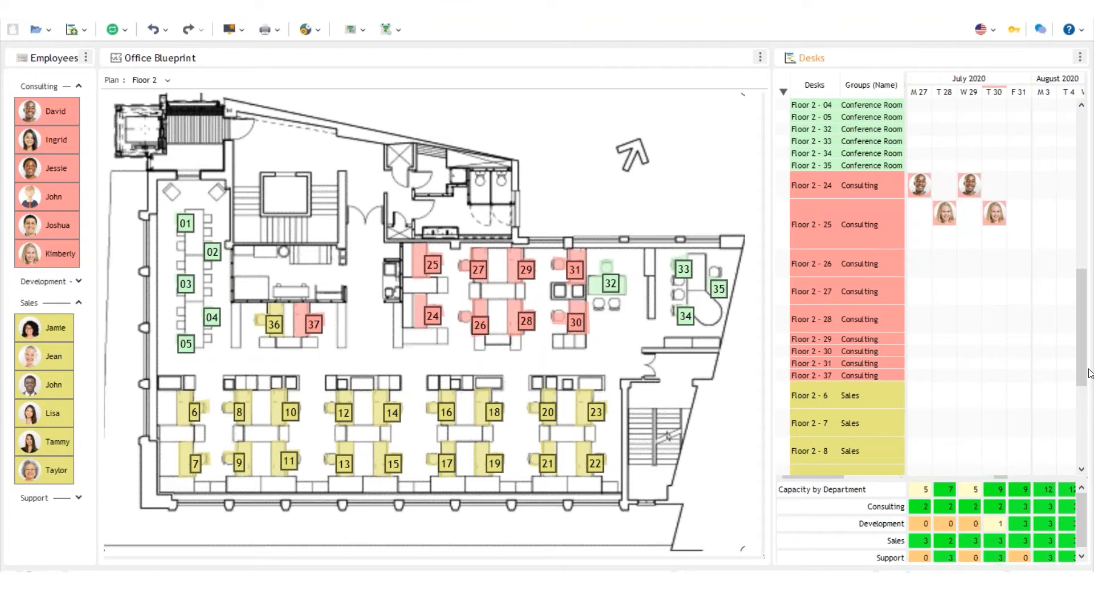
Assign the second Consulting employee to desk 27 on the Floor 2 plan for 7/30/2020 and save the event
{"action": "left_click", "coordinate": [35, 143]}
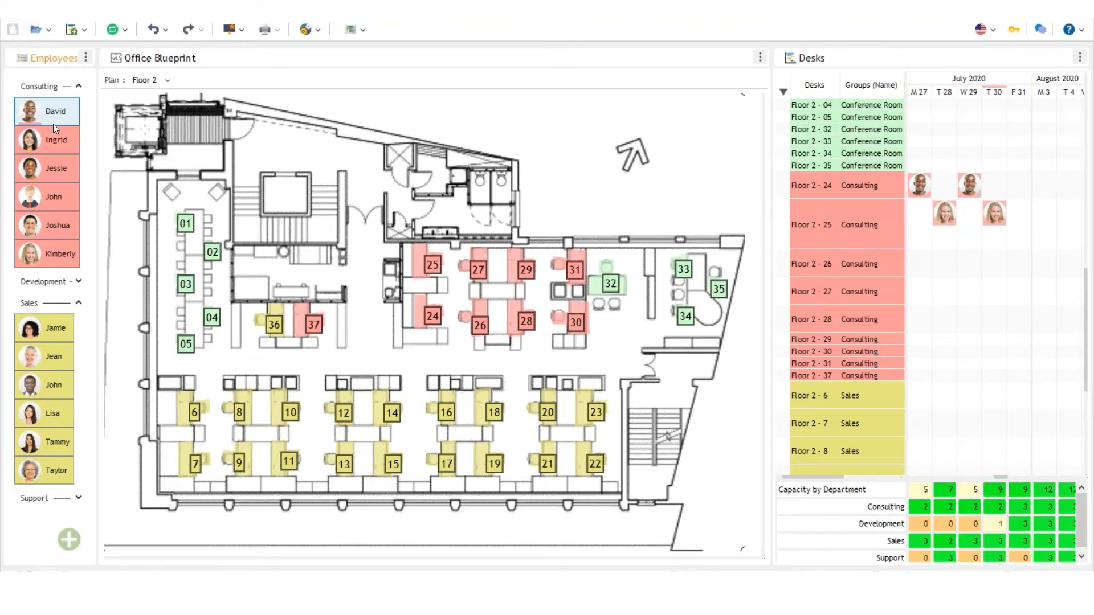
{"action": "left_click_drag", "start_coordinate": [52, 145], "coordinate": [477, 265]}
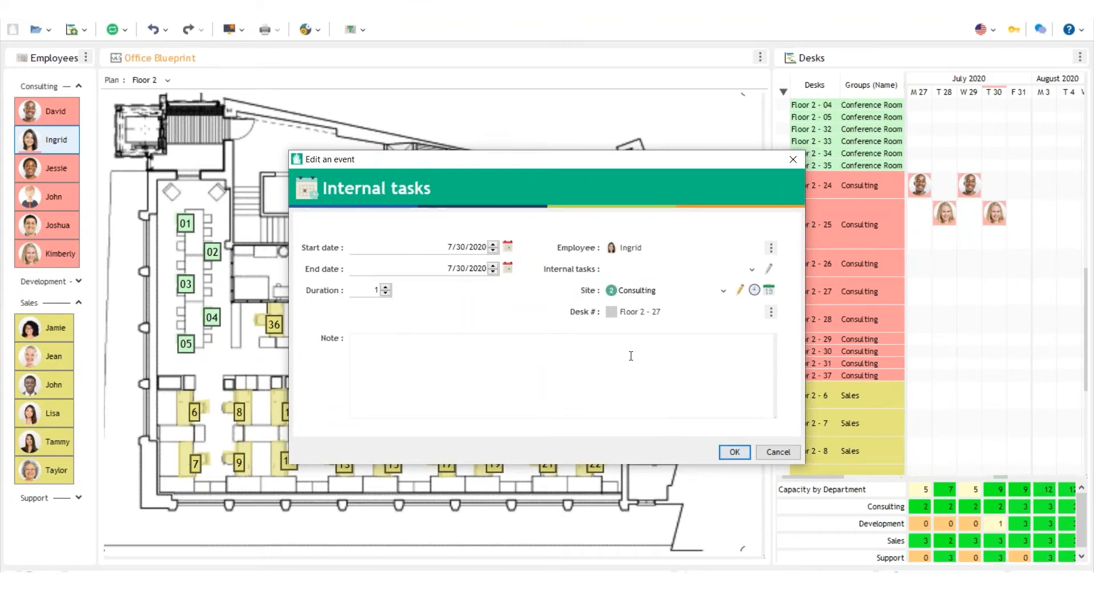
{"action": "left_click", "coordinate": [735, 452]}
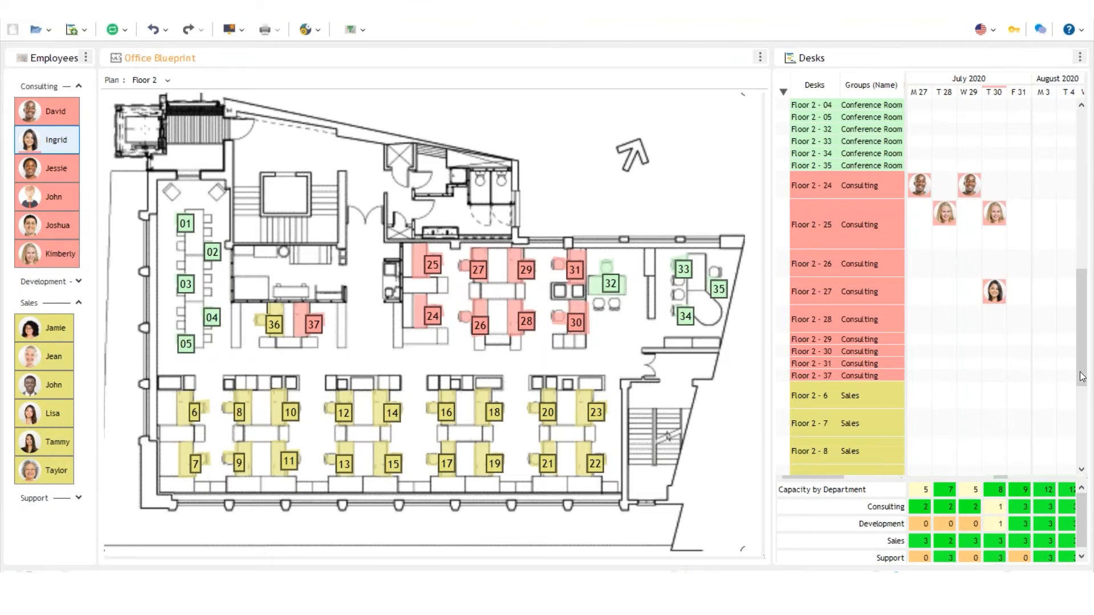
Try to assign the newly added Consulting employee to Sales desk Floor 2 - 22 for 7/28/2020
{"action": "left_click_drag", "start_coordinate": [1084, 370], "coordinate": [1084, 455]}
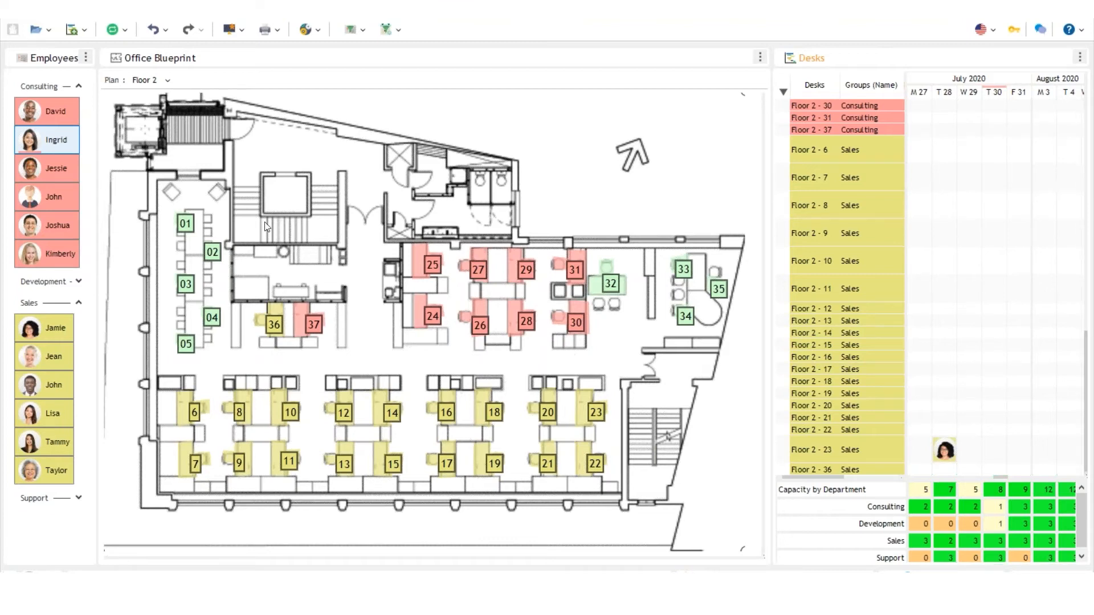
{"action": "left_click_drag", "start_coordinate": [56, 198], "coordinate": [586, 461]}
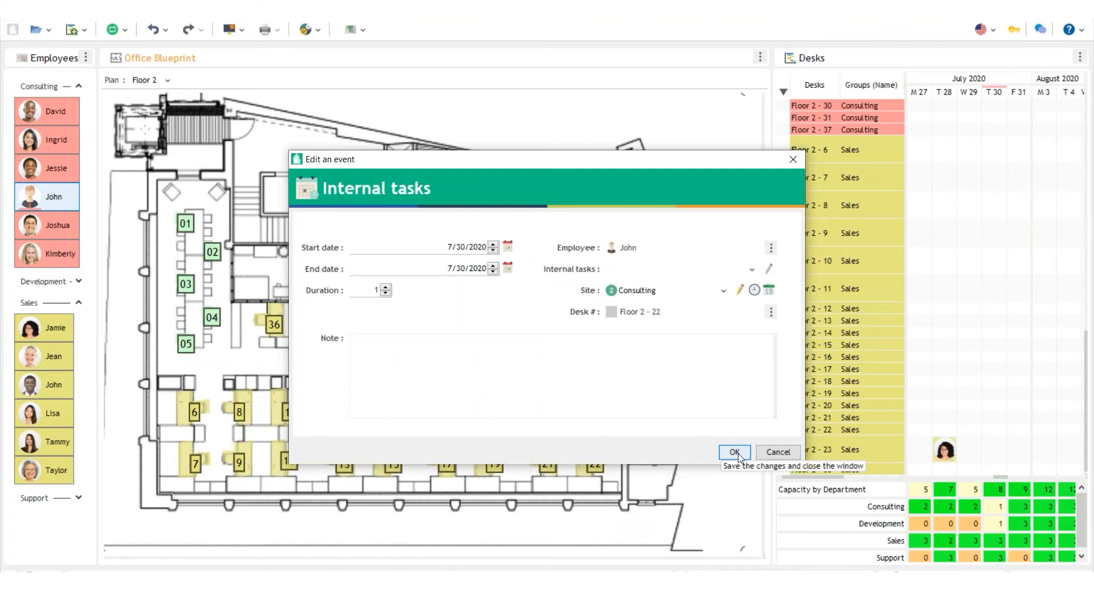
{"action": "left_click", "coordinate": [491, 252]}
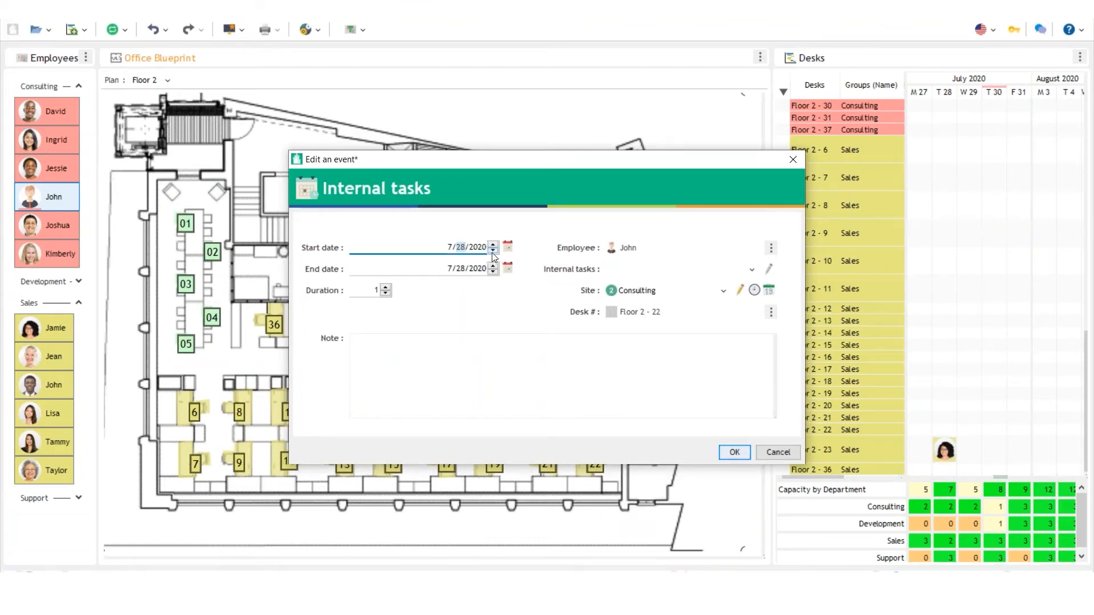
{"action": "left_click", "coordinate": [491, 252]}
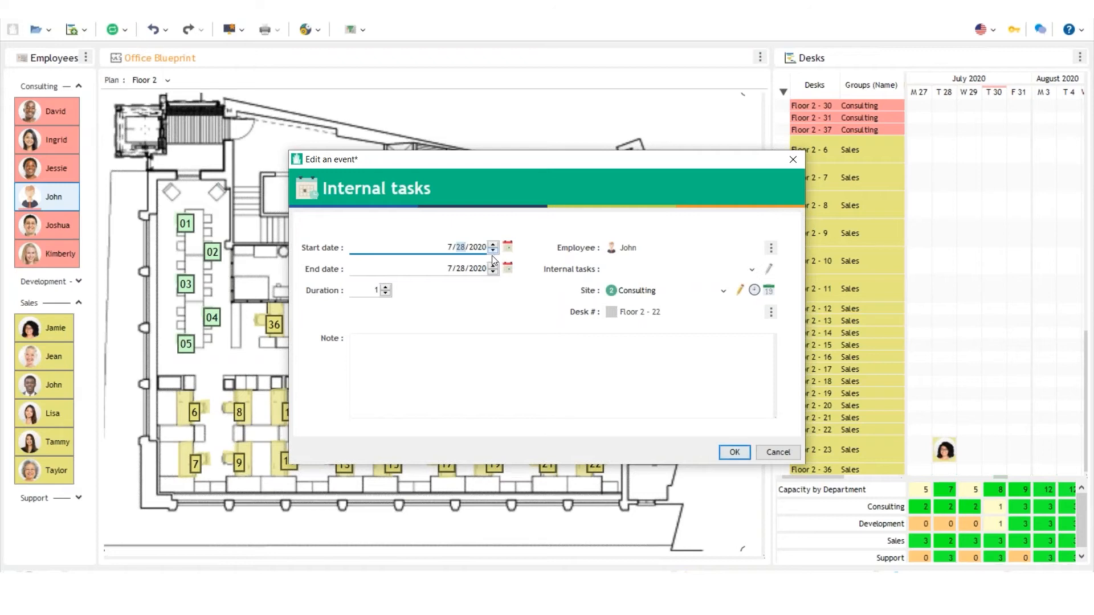
{"action": "left_click", "coordinate": [735, 452]}
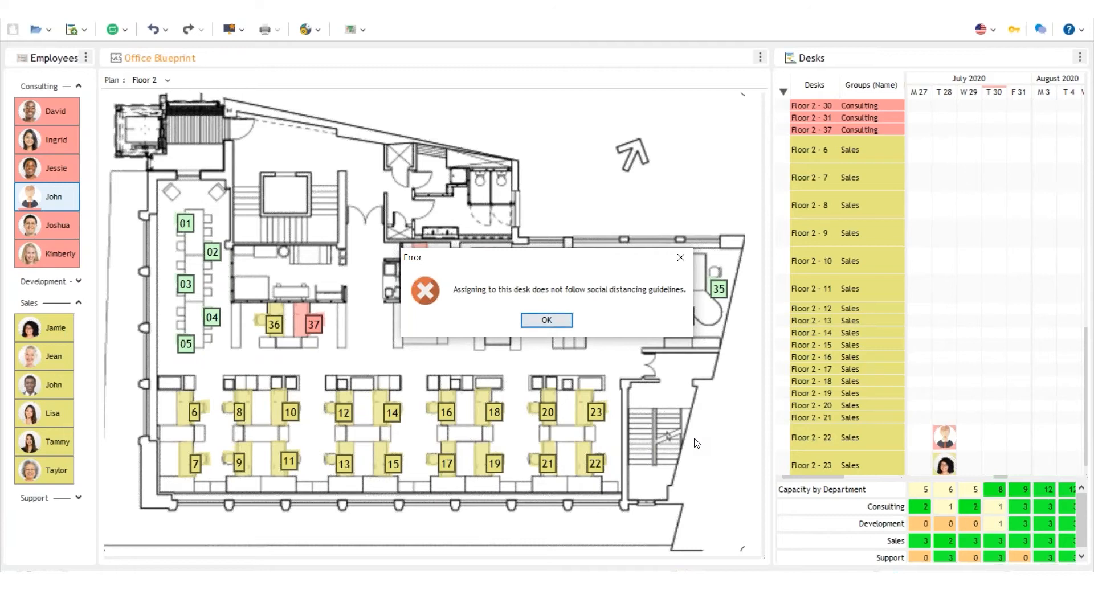
{"action": "left_click", "coordinate": [560, 329]}
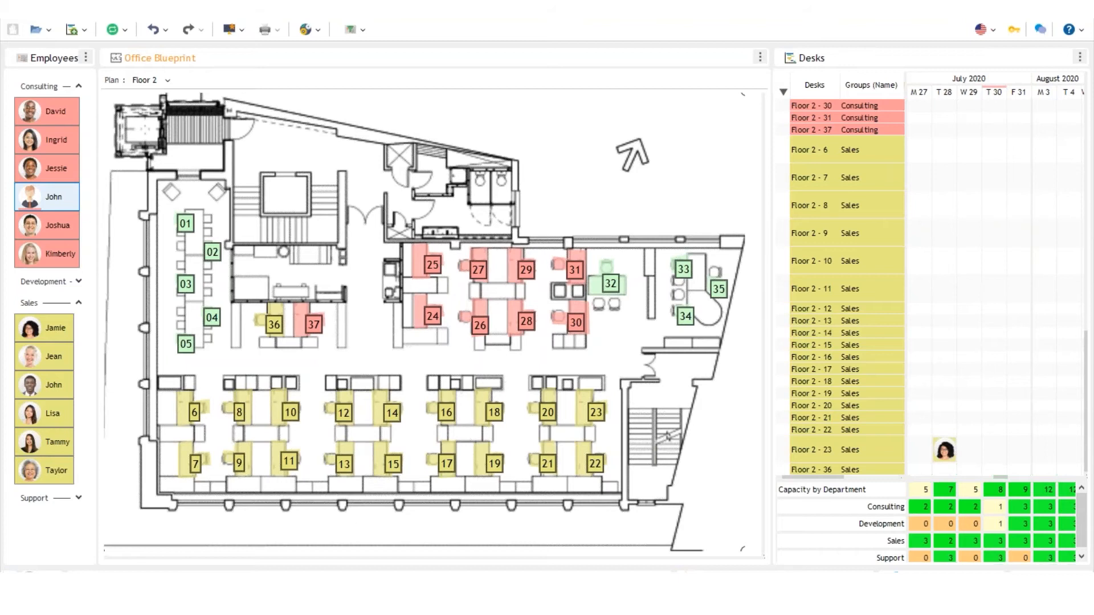
Open the Desk Management view and assign the Development employee who usually uses desk Floor 1 - 02 to it for 7/30/2020
{"action": "left_click", "coordinate": [245, 30]}
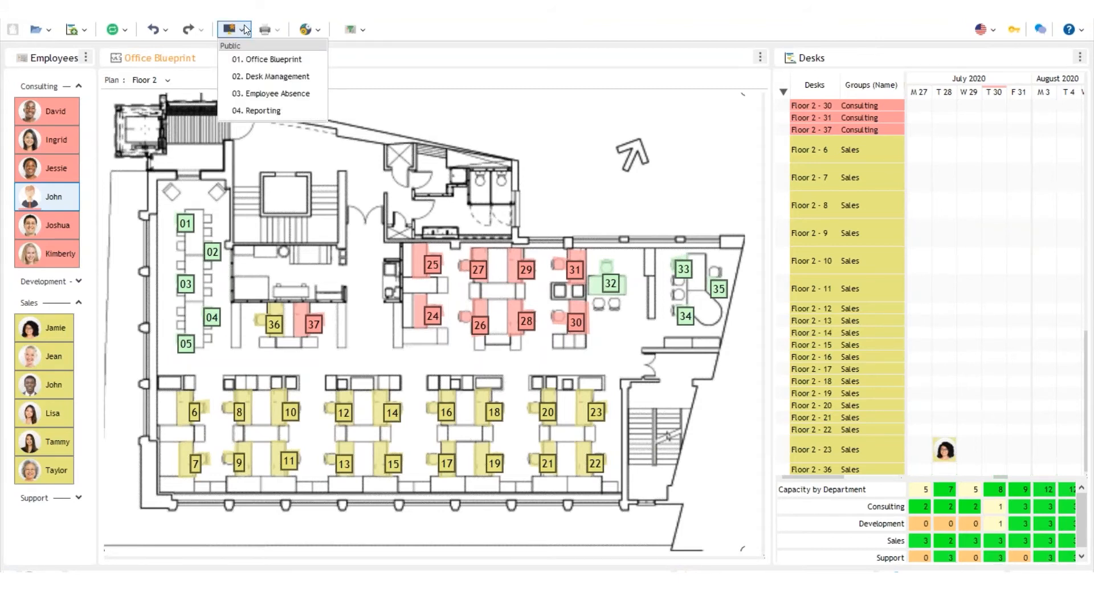
{"action": "left_click", "coordinate": [267, 77]}
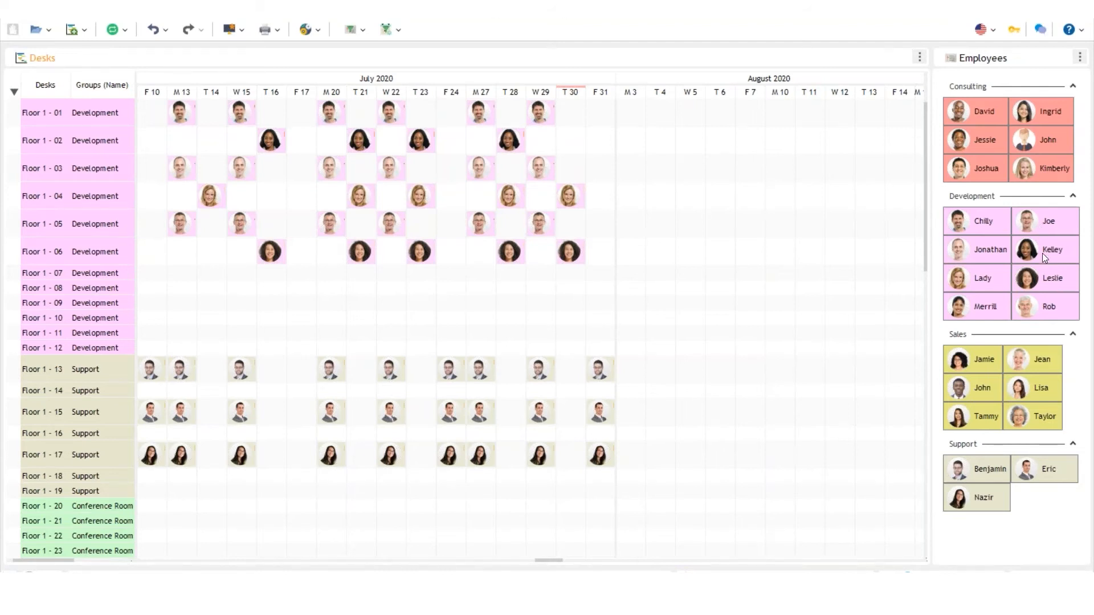
{"action": "left_click_drag", "start_coordinate": [1045, 257], "coordinate": [577, 142]}
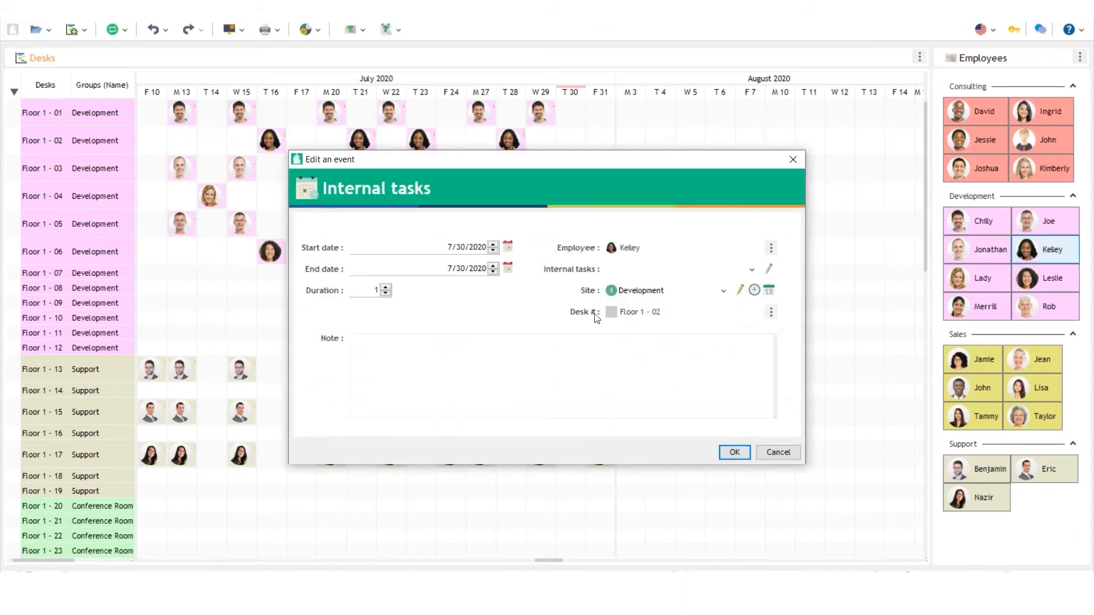
{"action": "left_click", "coordinate": [734, 453]}
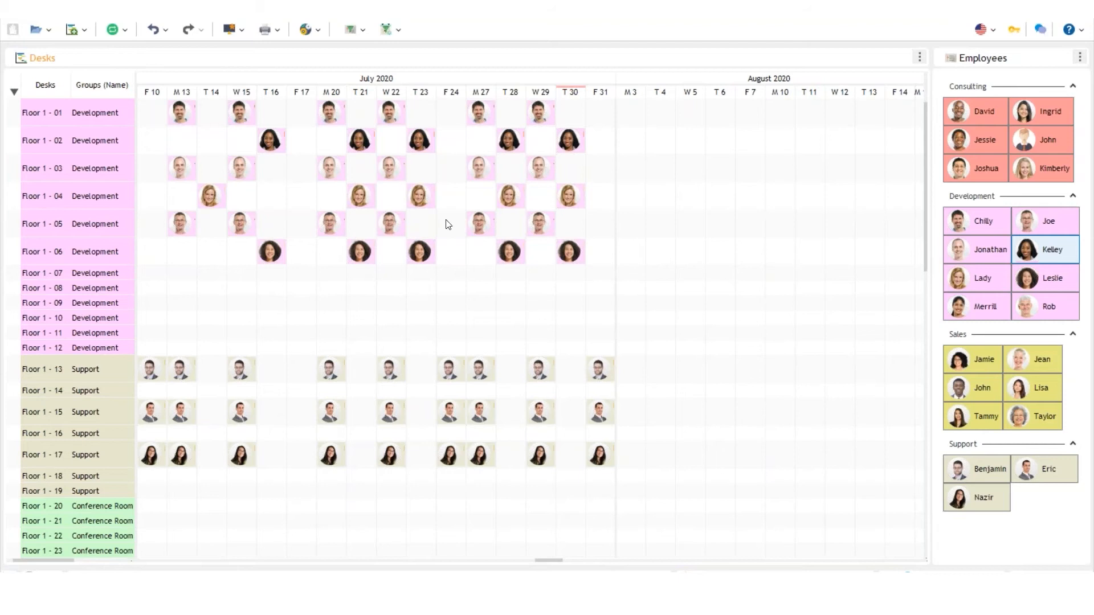
Undo and redo the last desk assignment
{"action": "left_click", "coordinate": [154, 29]}
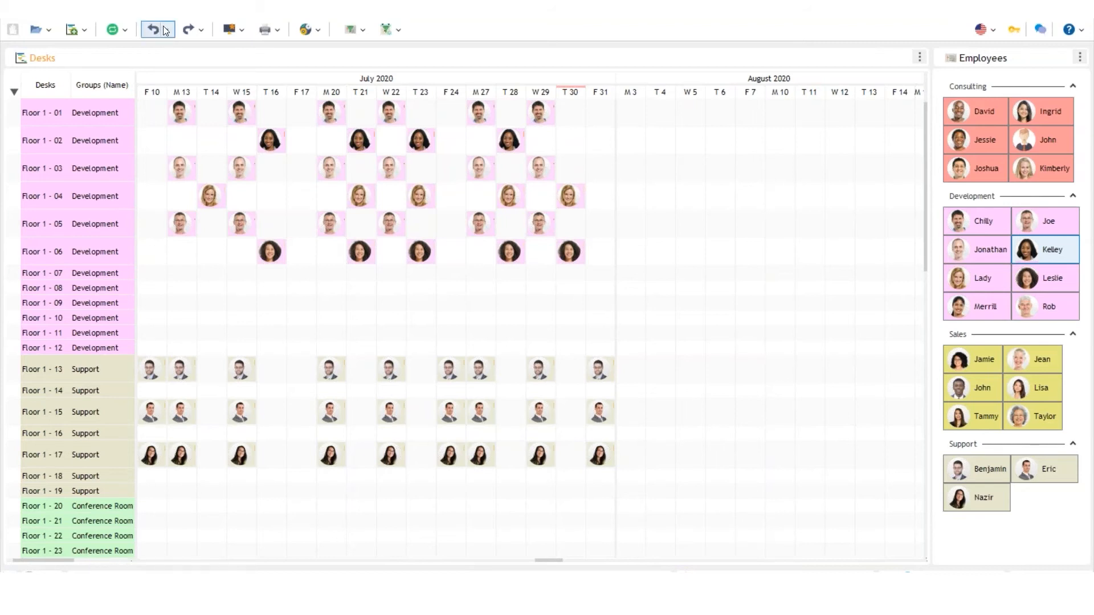
{"action": "left_click", "coordinate": [184, 30]}
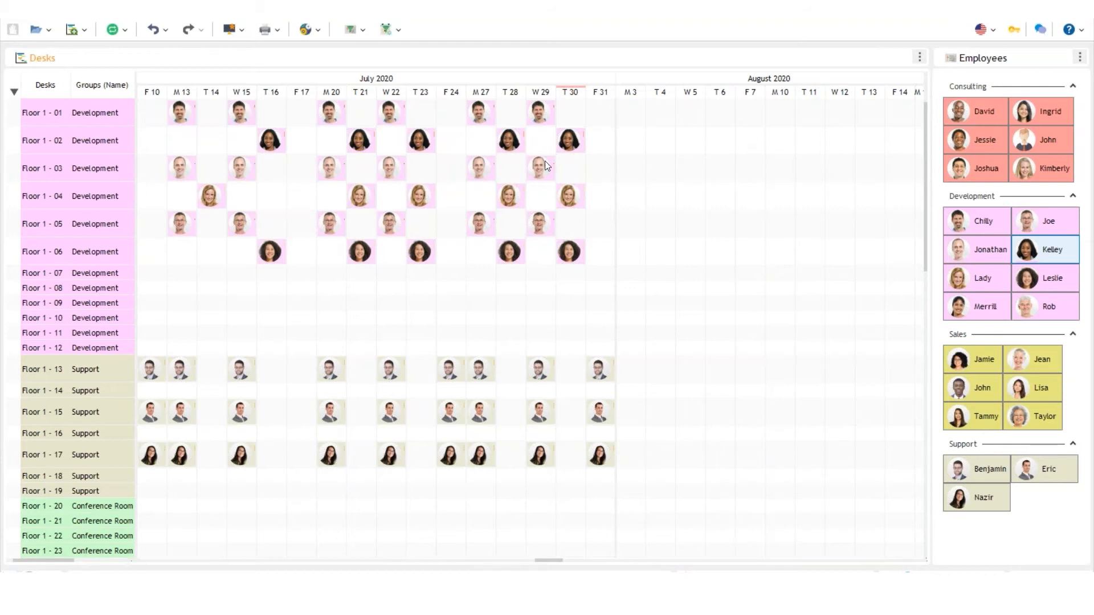
View the details of the 7/30/2020 event on desk Floor 1 - 02
{"action": "left_click", "coordinate": [564, 140]}
{"action": "left_click", "coordinate": [599, 140]}
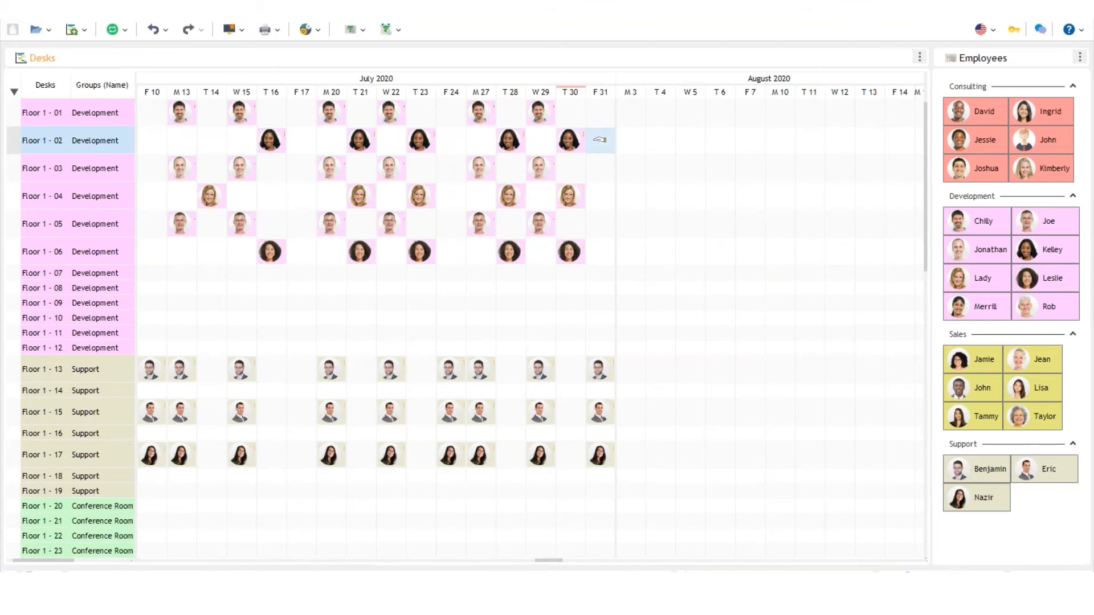
{"action": "left_click_drag", "start_coordinate": [598, 140], "coordinate": [573, 141]}
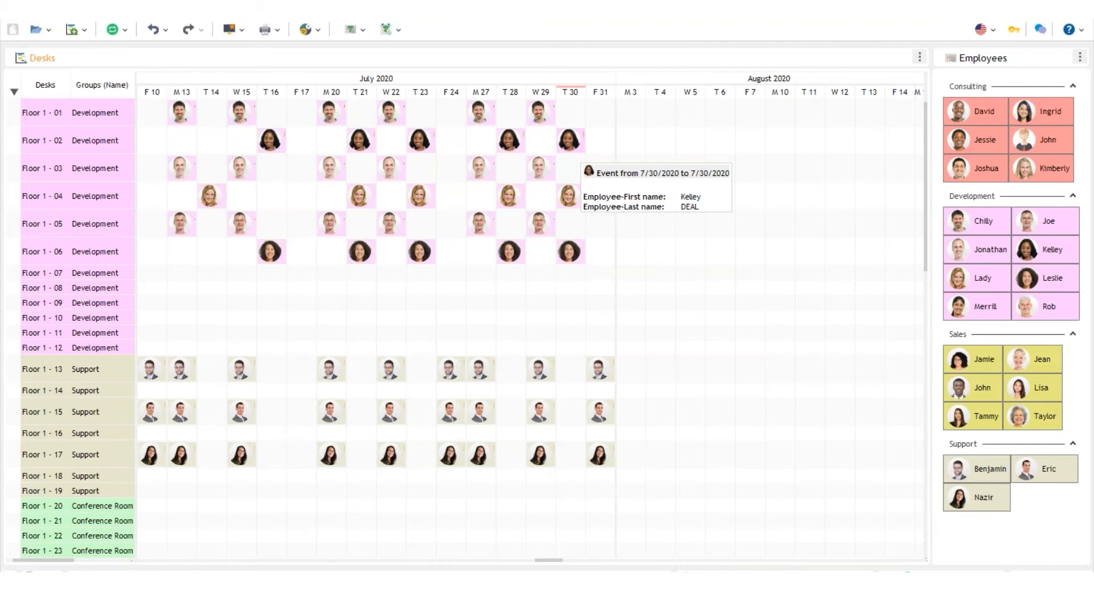
Copy the July 27–30 Development events on desks Floor 1 - 01 through 06 to August 3–6, 2020
{"action": "left_click", "coordinate": [483, 106]}
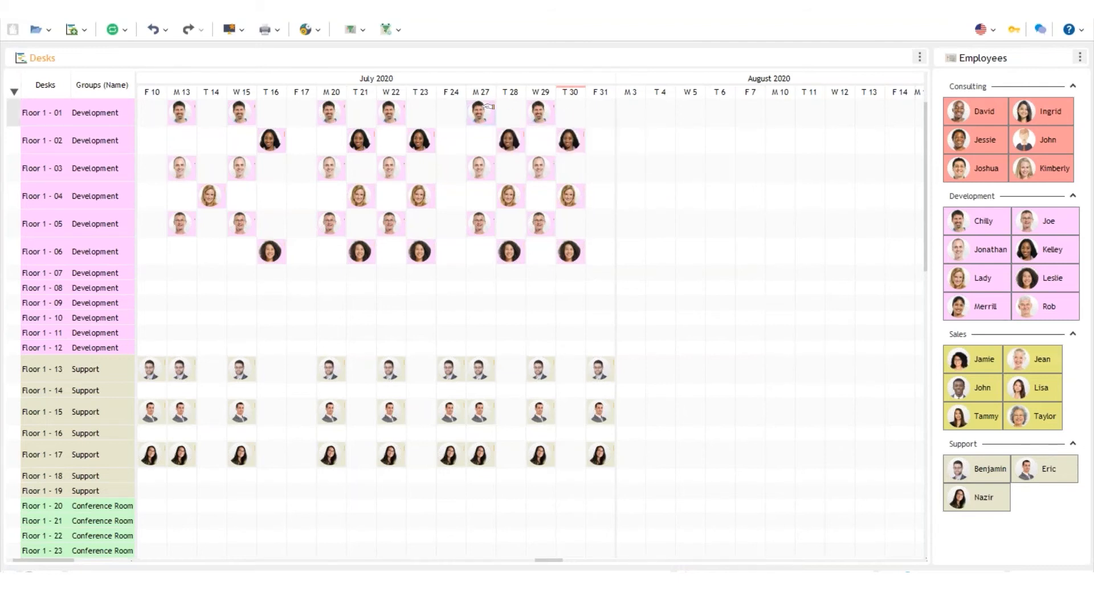
{"action": "left_click", "coordinate": [580, 247], "text": "shift"}
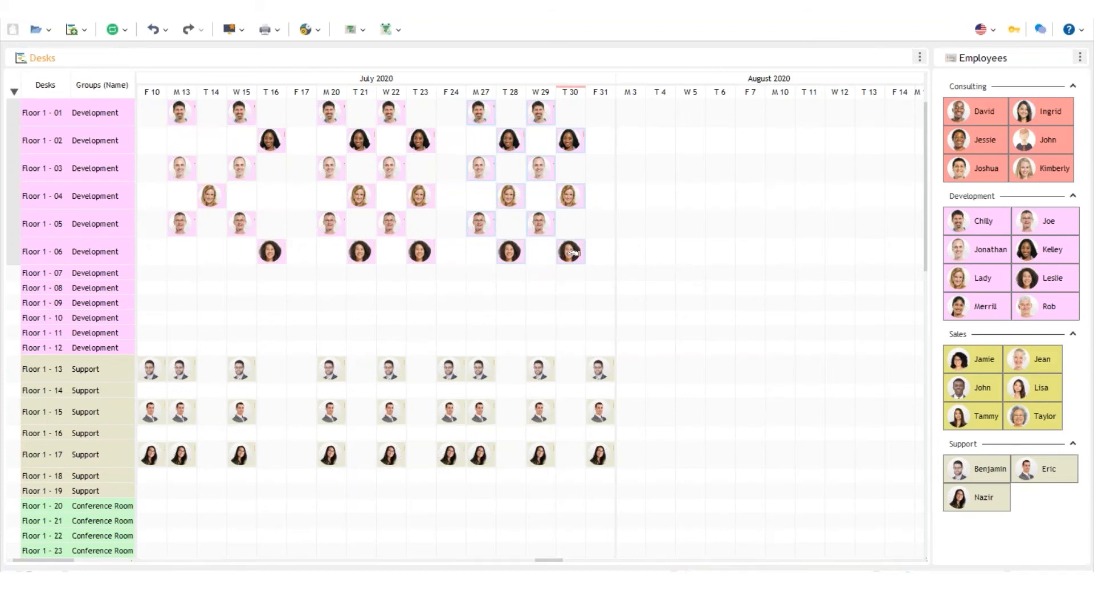
{"action": "left_click_drag", "start_coordinate": [567, 251], "coordinate": [722, 257]}
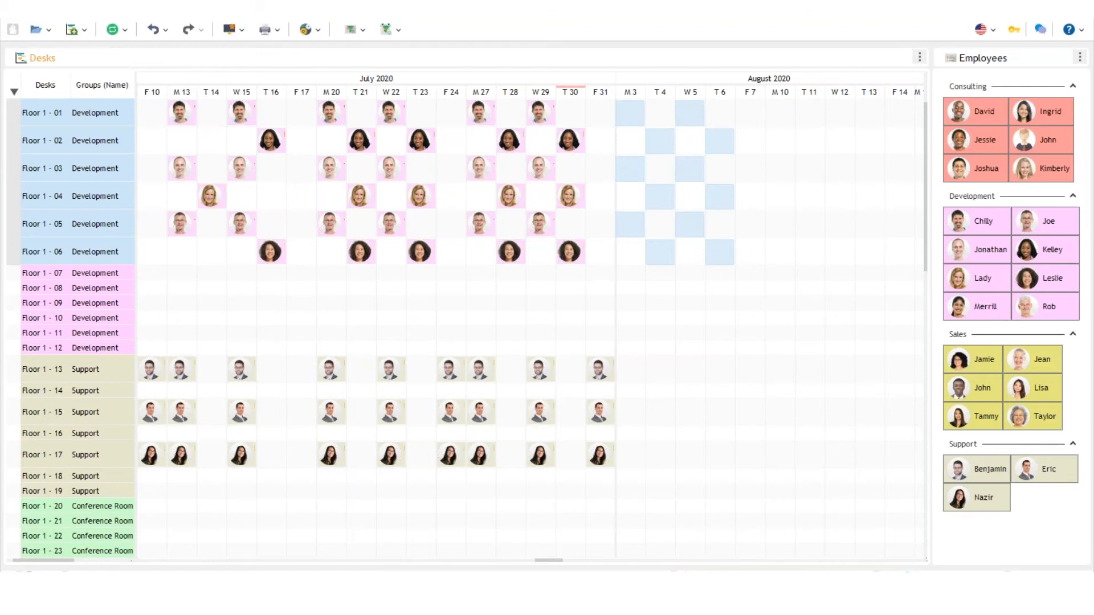
{"action": "left_click_drag", "start_coordinate": [722, 256], "coordinate": [723, 256]}
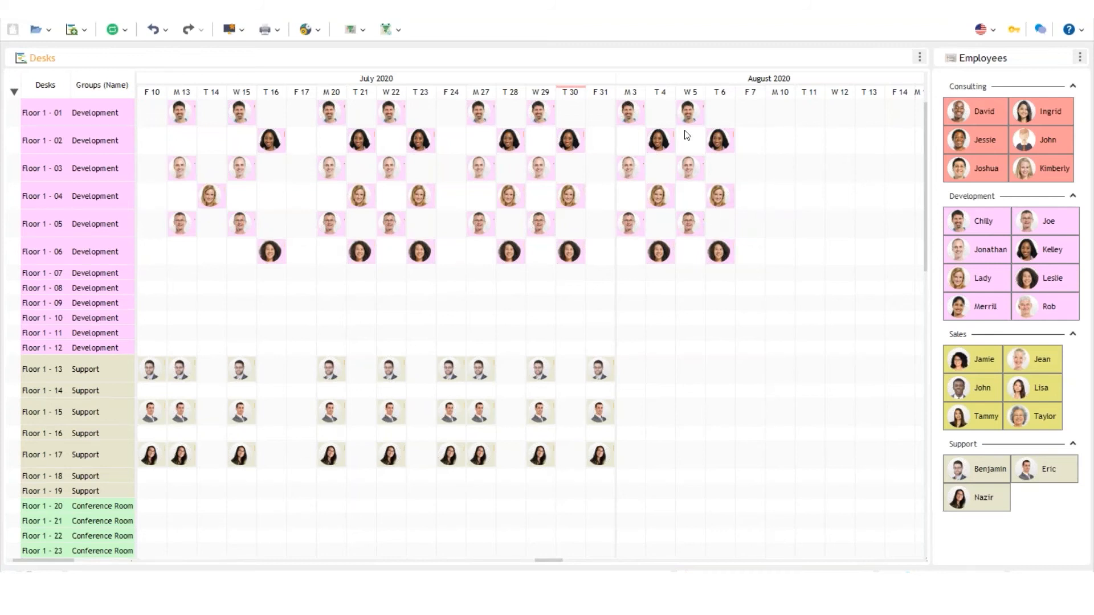
Repeat the August 3–6 Development events on desks Floor 1 - 01 through 06 horizontally every 1 week until 8/31/2020
{"action": "left_click", "coordinate": [629, 111]}
{"action": "left_click", "coordinate": [721, 252], "text": "shift"}
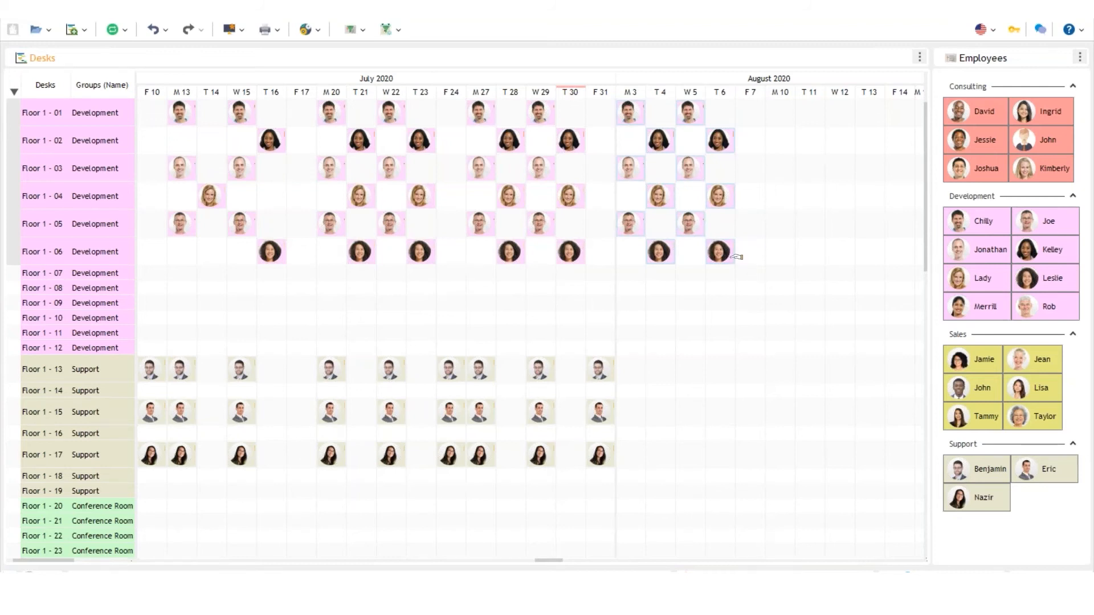
{"action": "right_click", "coordinate": [735, 257]}
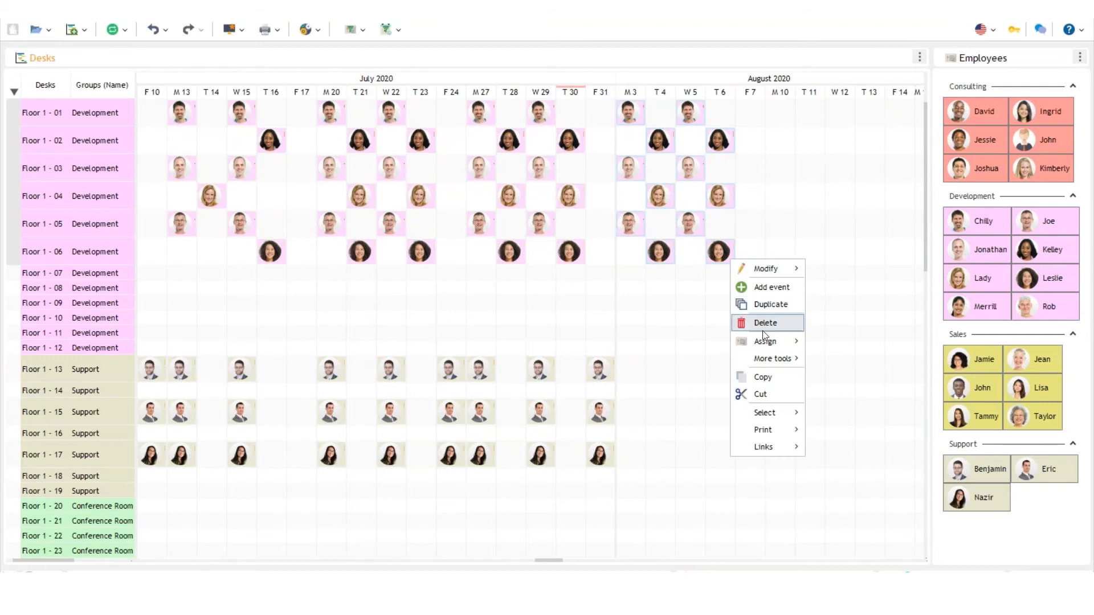
{"action": "mouse_move", "coordinate": [772, 360]}
{"action": "mouse_move", "coordinate": [866, 397]}
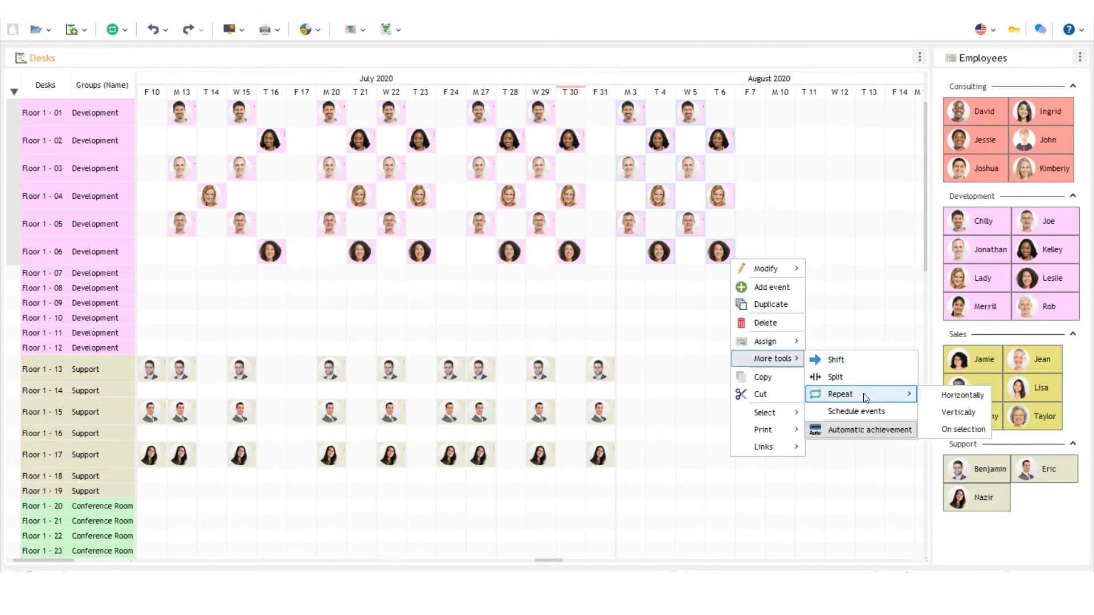
{"action": "left_click", "coordinate": [937, 400]}
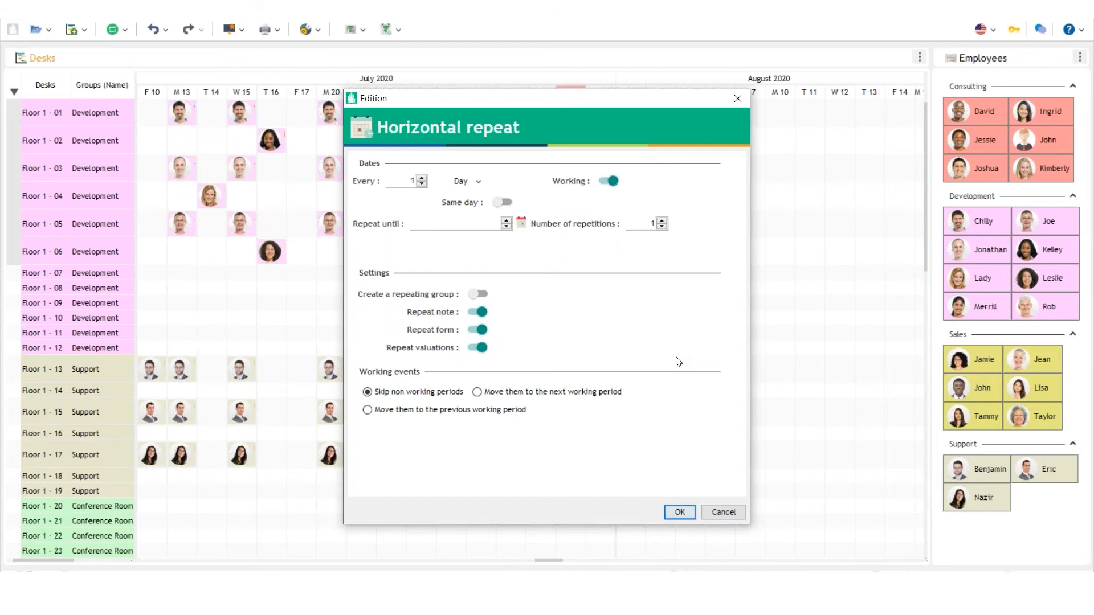
{"action": "left_click", "coordinate": [468, 181]}
{"action": "left_click", "coordinate": [482, 261]}
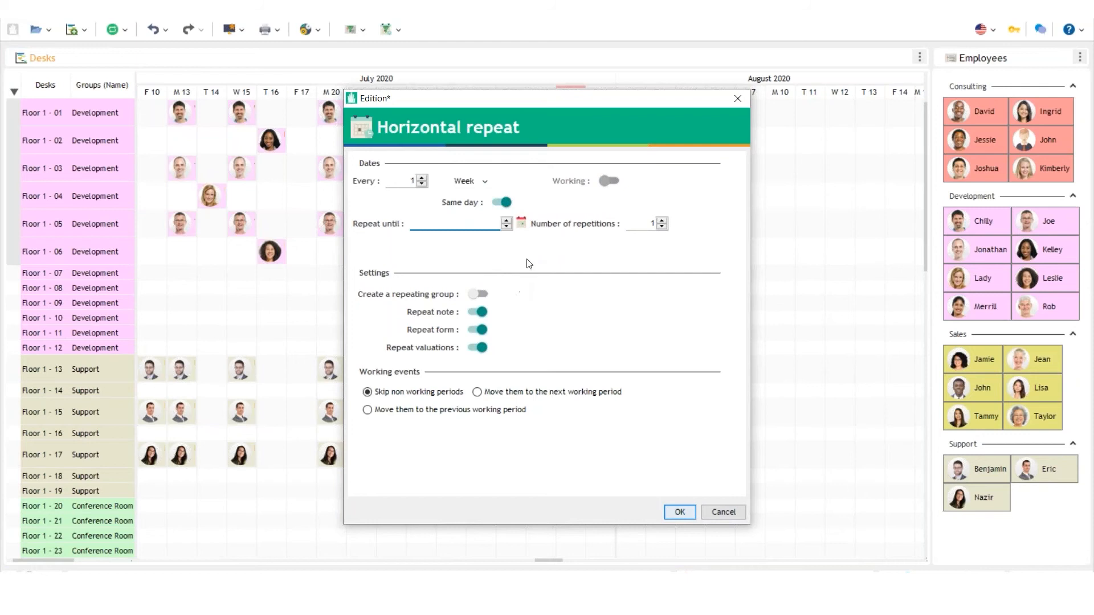
{"action": "left_click", "coordinate": [521, 222]}
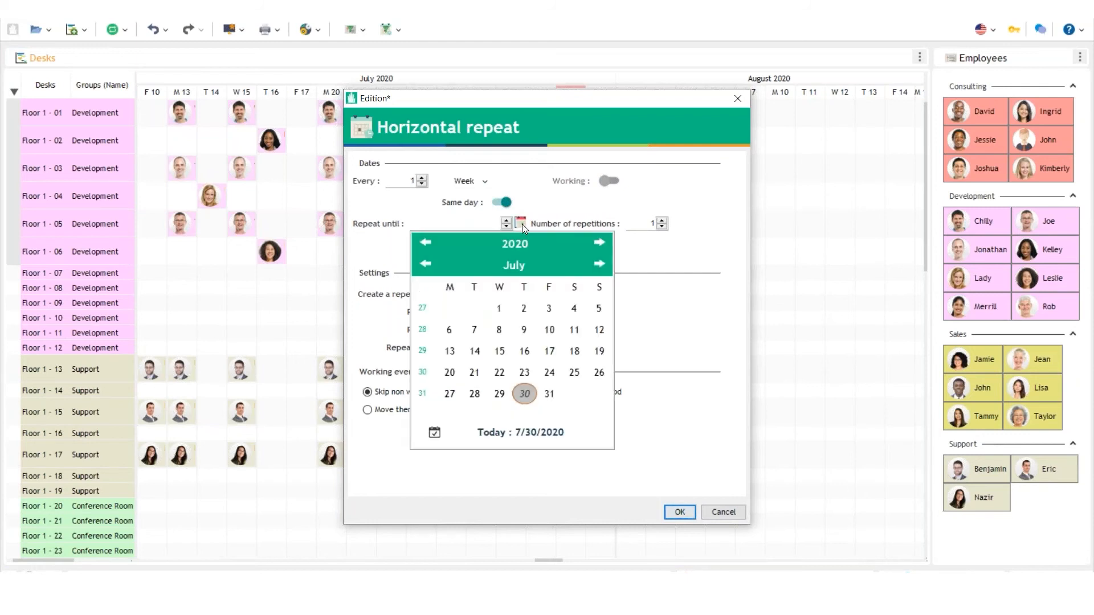
{"action": "left_click", "coordinate": [597, 265]}
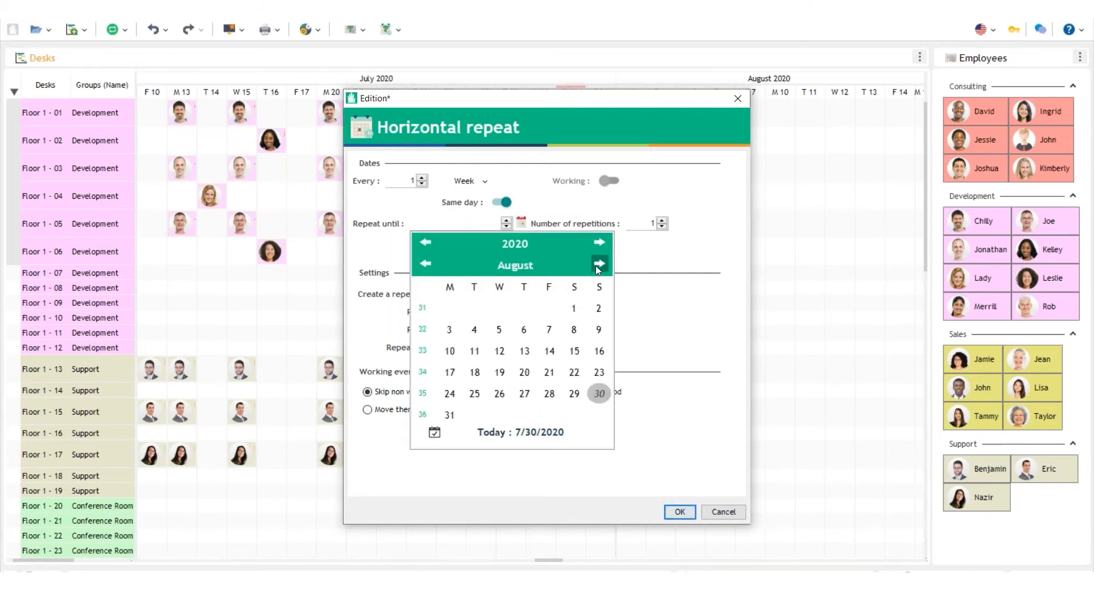
{"action": "left_click", "coordinate": [449, 417]}
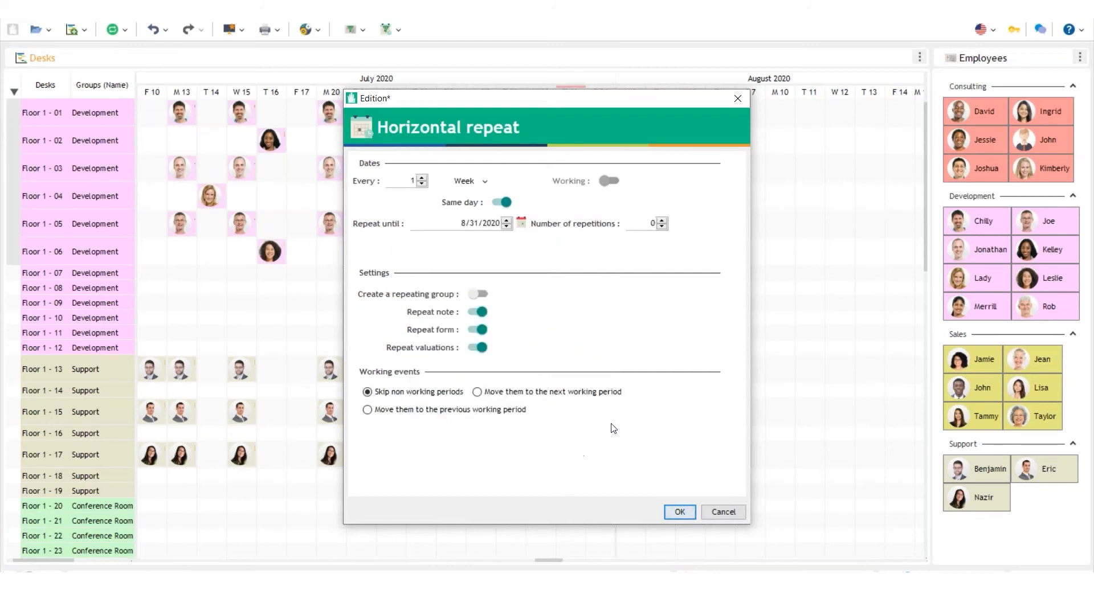
{"action": "left_click", "coordinate": [679, 513]}
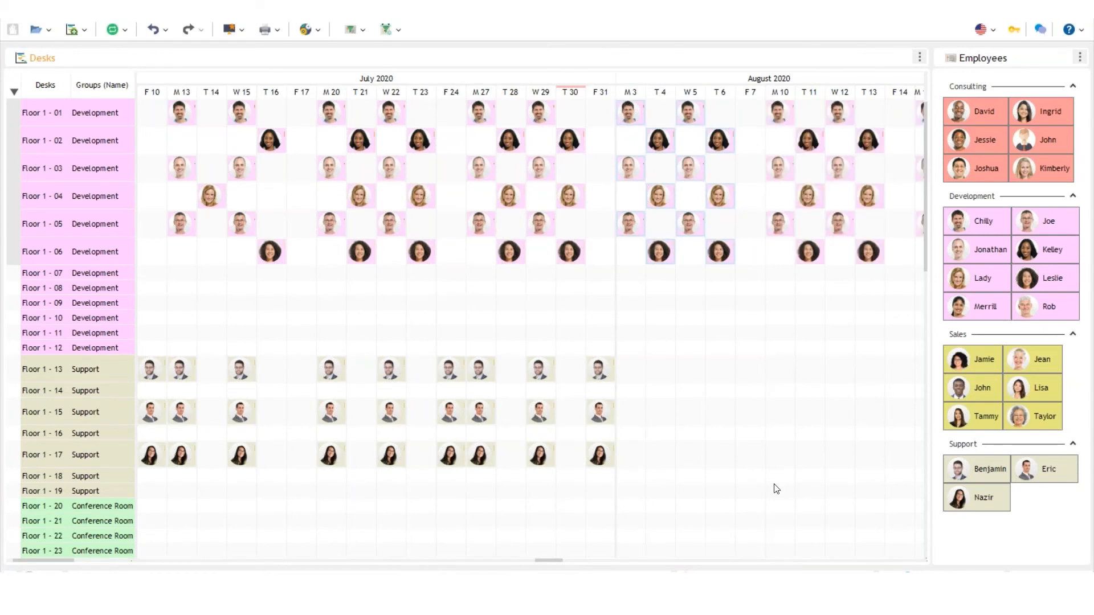
{"action": "mouse_move", "coordinate": [916, 557]}
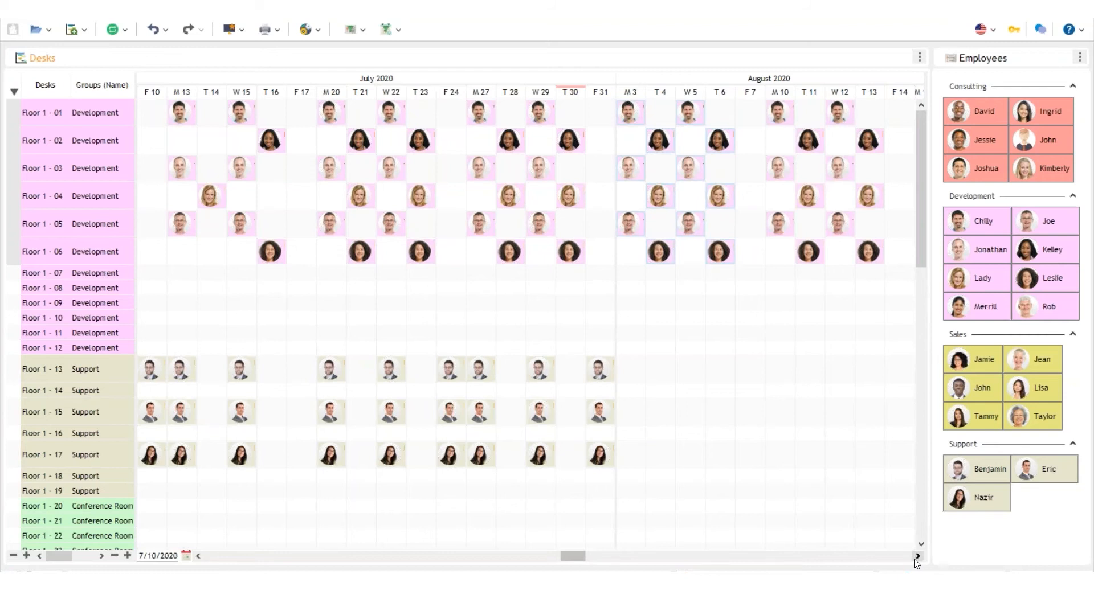
{"action": "left_click", "coordinate": [918, 556]}
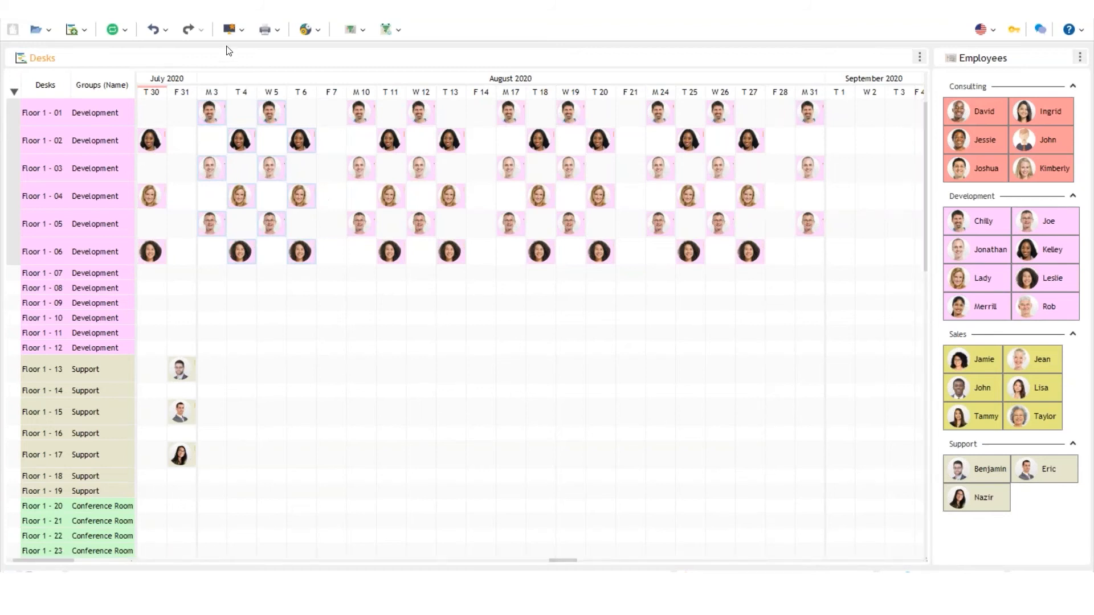
In the Employee Absence view, add a Sent Home absence on 7/30/2020 for the Consulting employee at desk Floor 2 - 25 and delete that day's desk booking
{"action": "left_click", "coordinate": [231, 29]}
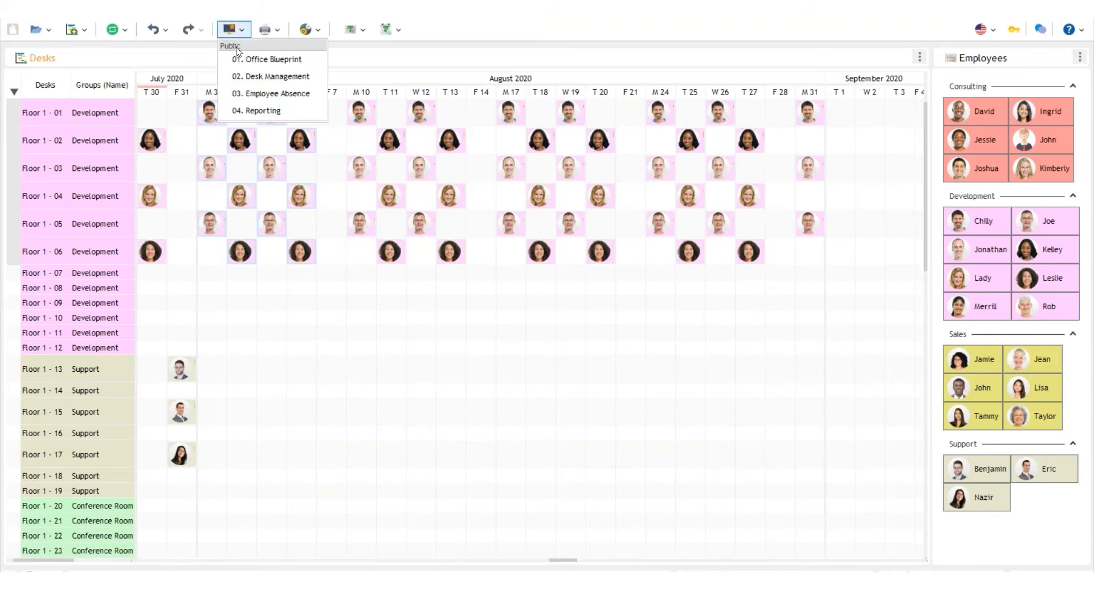
{"action": "left_click", "coordinate": [239, 93]}
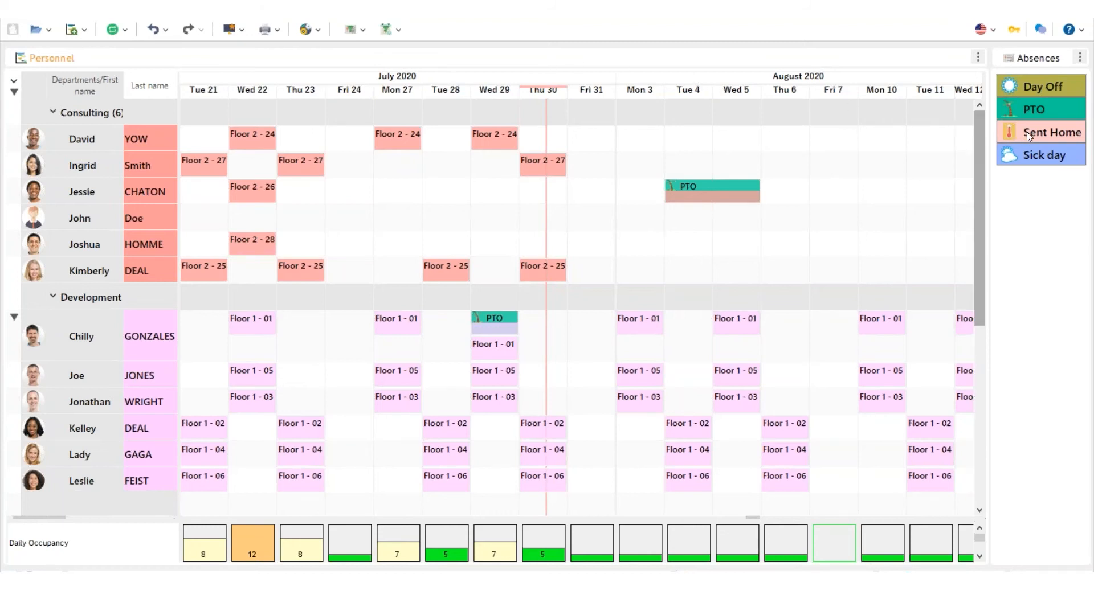
{"action": "left_click_drag", "start_coordinate": [1029, 132], "coordinate": [544, 268]}
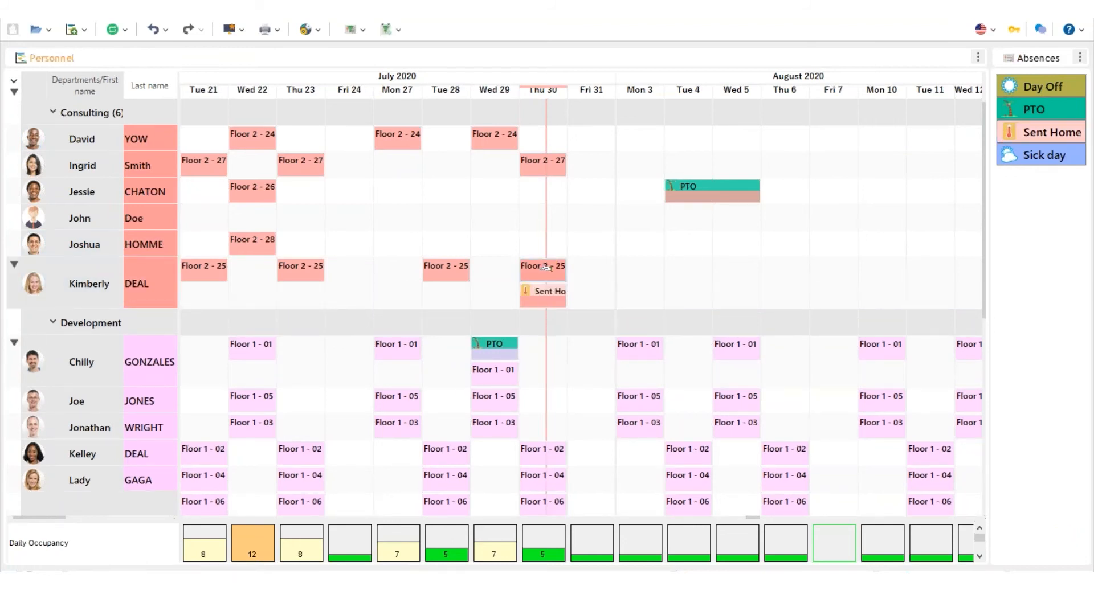
{"action": "key", "text": "Delete"}
{"action": "left_click", "coordinate": [533, 330]}
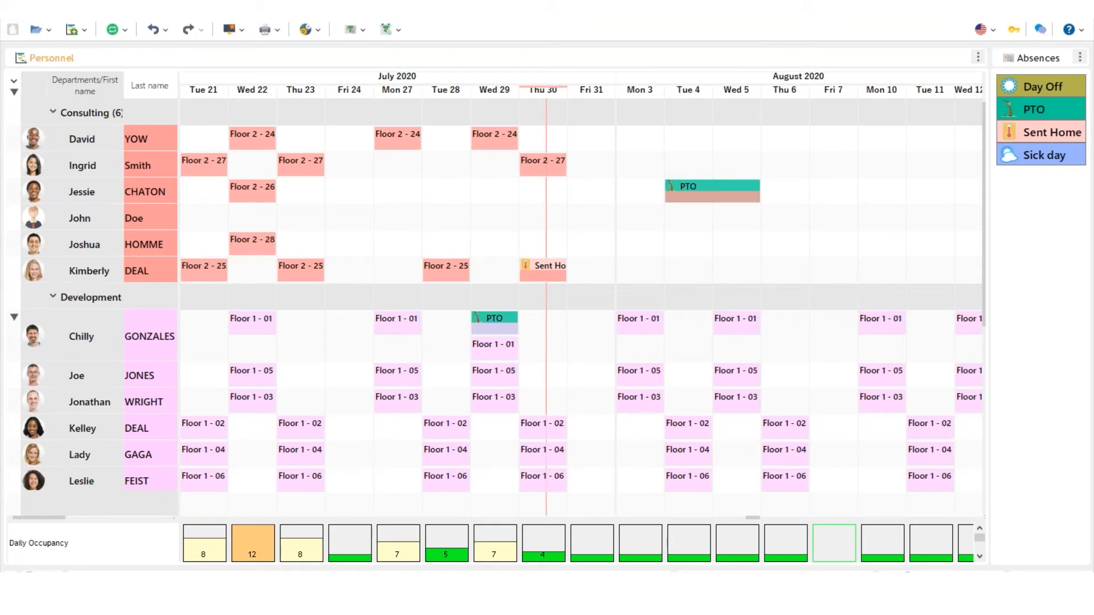
Add a comment to the 7/30/2020 Sent Home absence stating that the employee had a 101-degree fever
{"action": "left_click", "coordinate": [549, 267]}
{"action": "double_click", "coordinate": [549, 266]}
{"action": "left_click", "coordinate": [490, 352]}
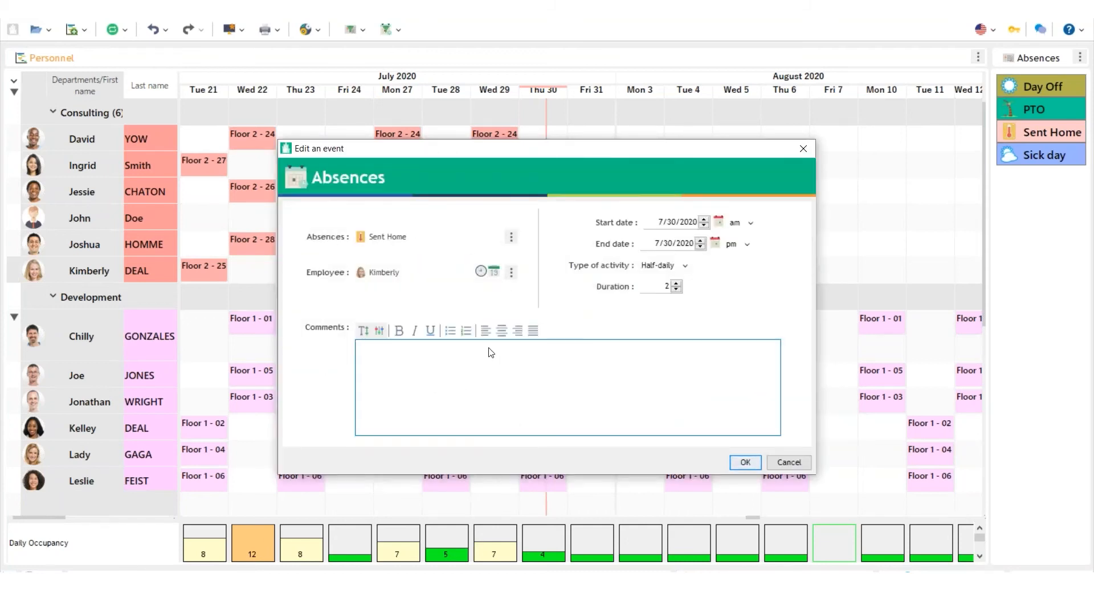
{"action": "type", "text": "Kimberly had a 101-degree fe"}
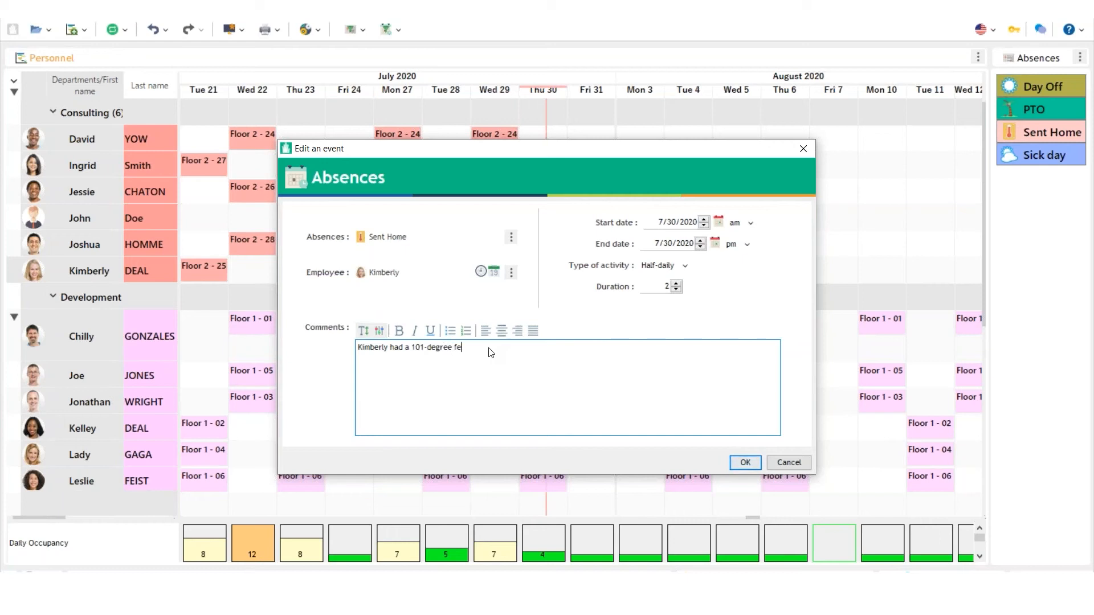
{"action": "type", "text": "ver."}
{"action": "left_click", "coordinate": [745, 462]}
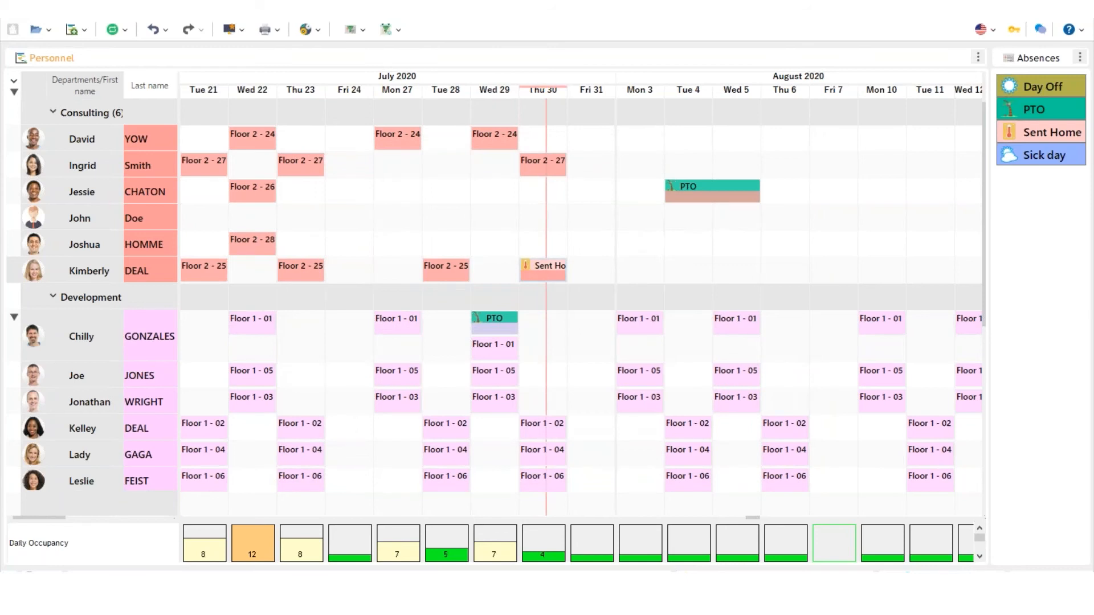
Open the Reporting view and examine the weekly attendance reports for Consulting, Development, Sales and Support one department at a time
{"action": "left_click", "coordinate": [244, 31]}
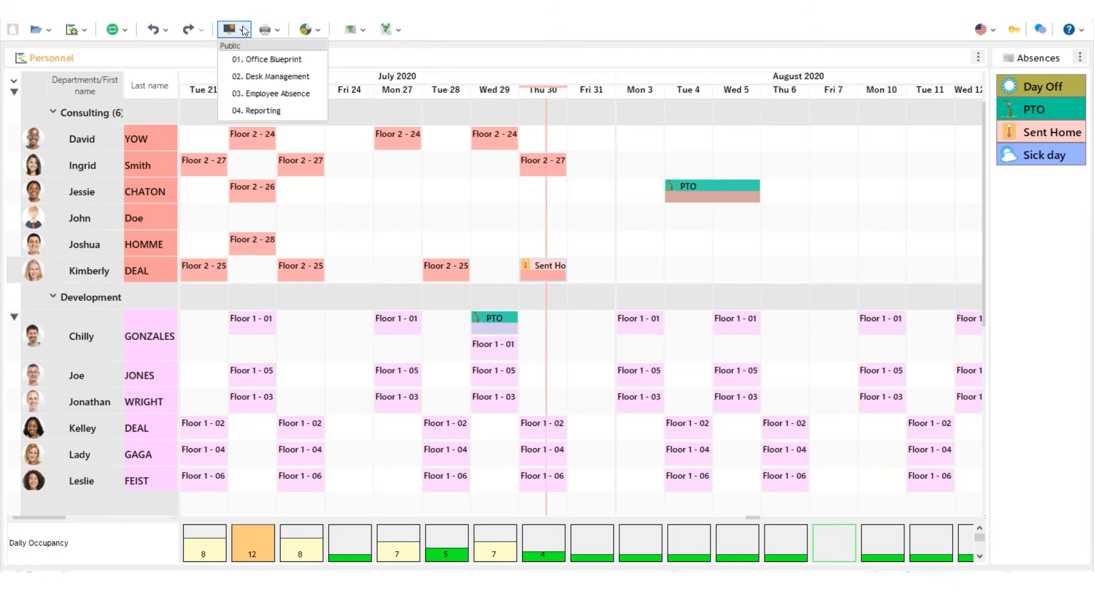
{"action": "left_click", "coordinate": [253, 112]}
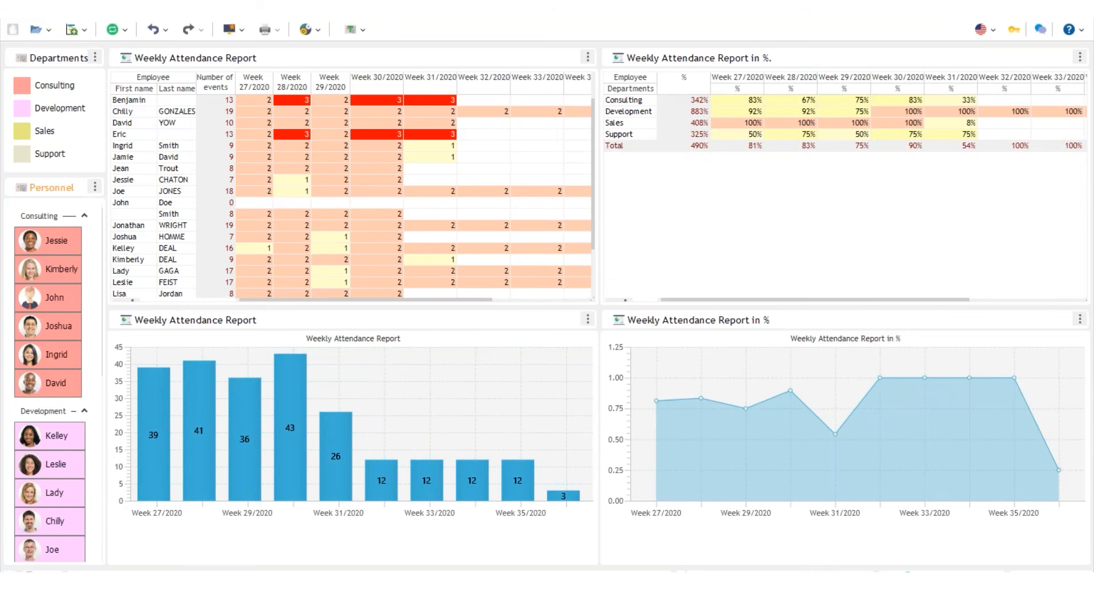
{"action": "left_click", "coordinate": [25, 90]}
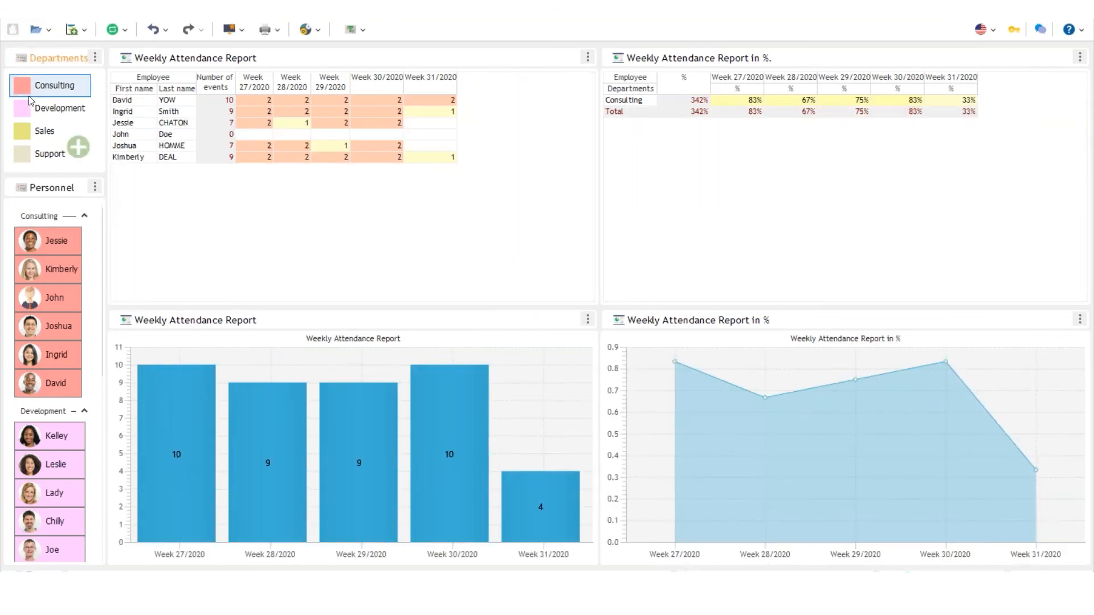
{"action": "left_click", "coordinate": [36, 108]}
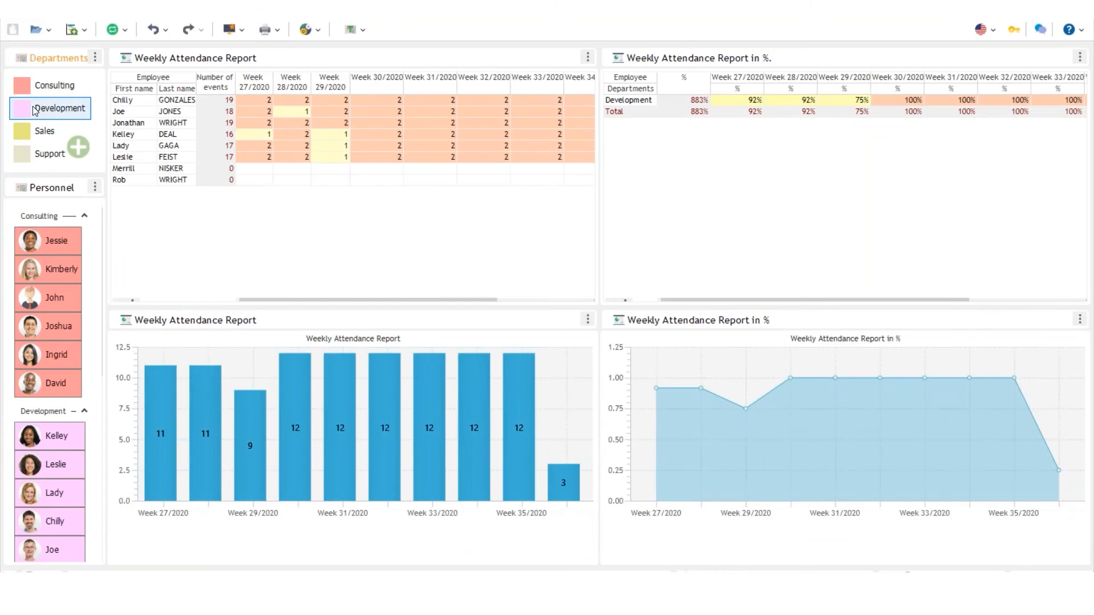
{"action": "left_click", "coordinate": [38, 131]}
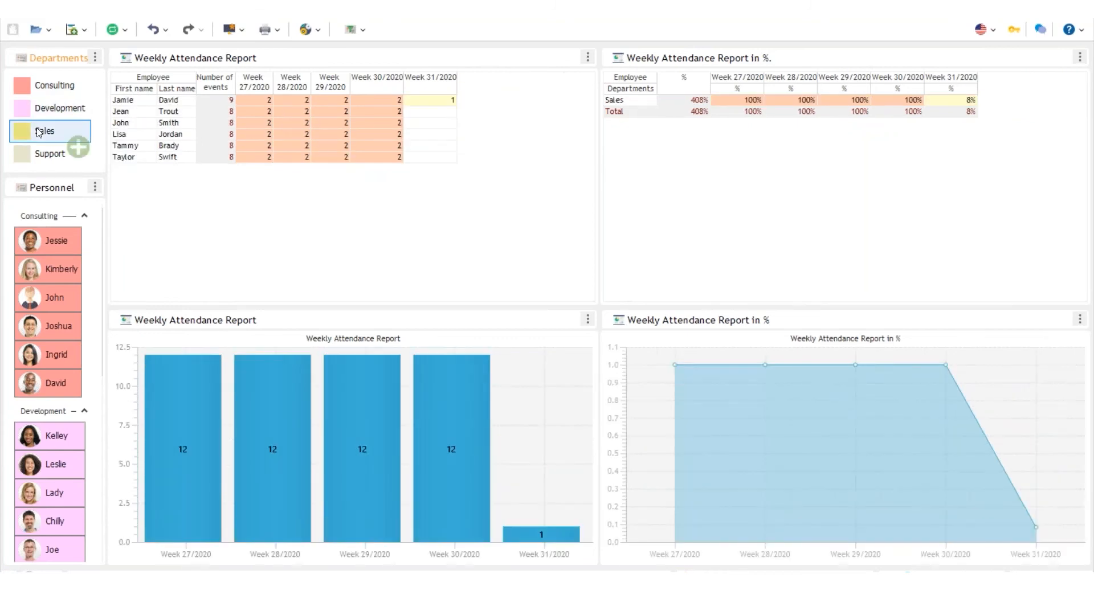
{"action": "left_click", "coordinate": [43, 155]}
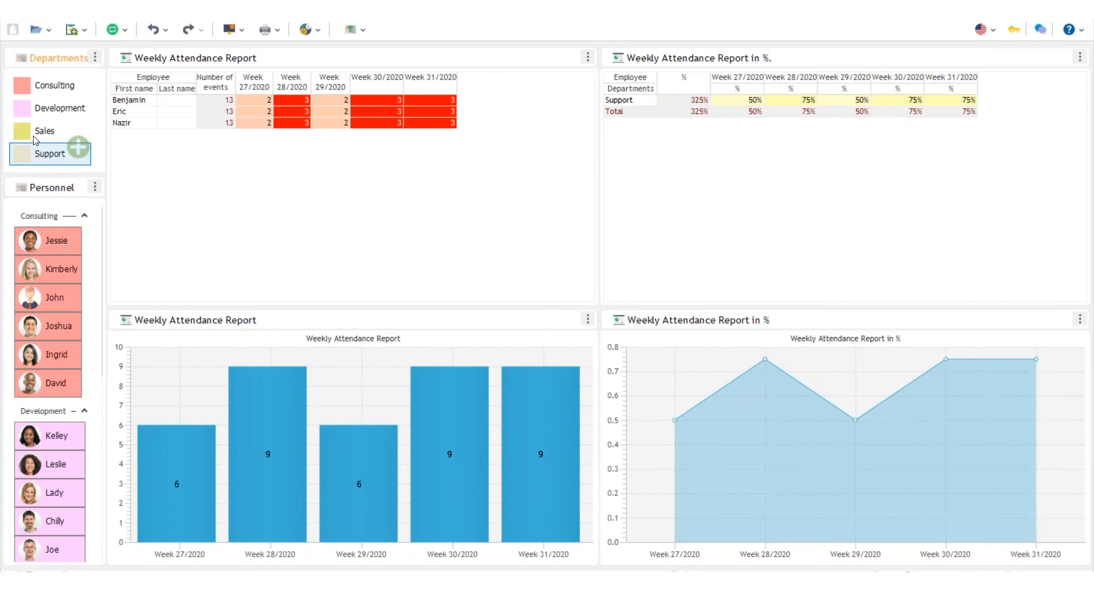
Extend the attendance report filter from Support to also include Sales, Development and Consulting
{"action": "left_click", "coordinate": [37, 133], "text": "ctrl"}
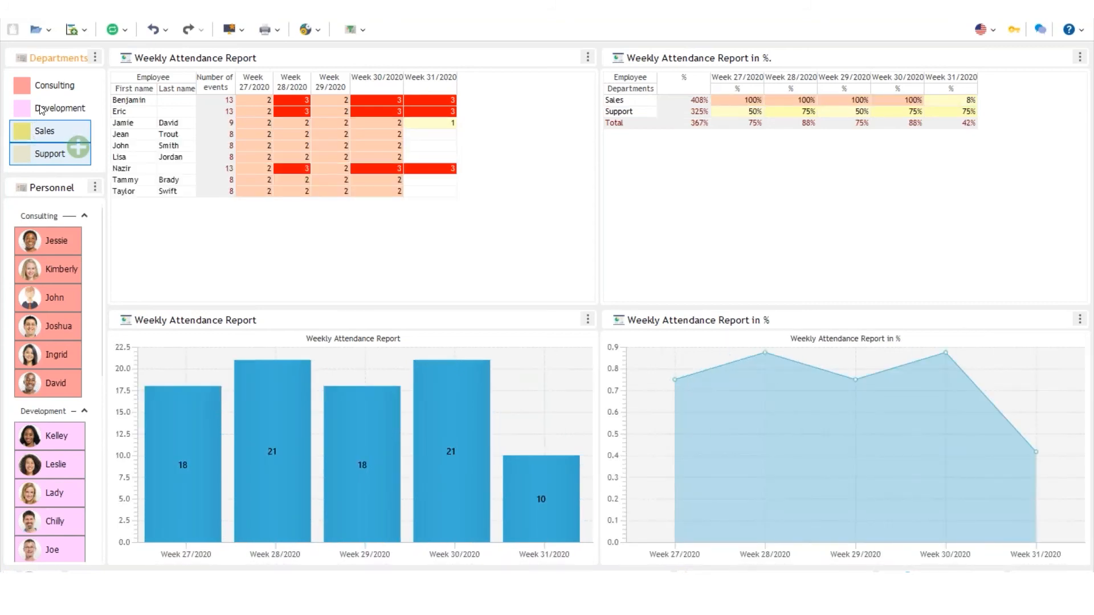
{"action": "left_click", "coordinate": [41, 109], "text": "ctrl"}
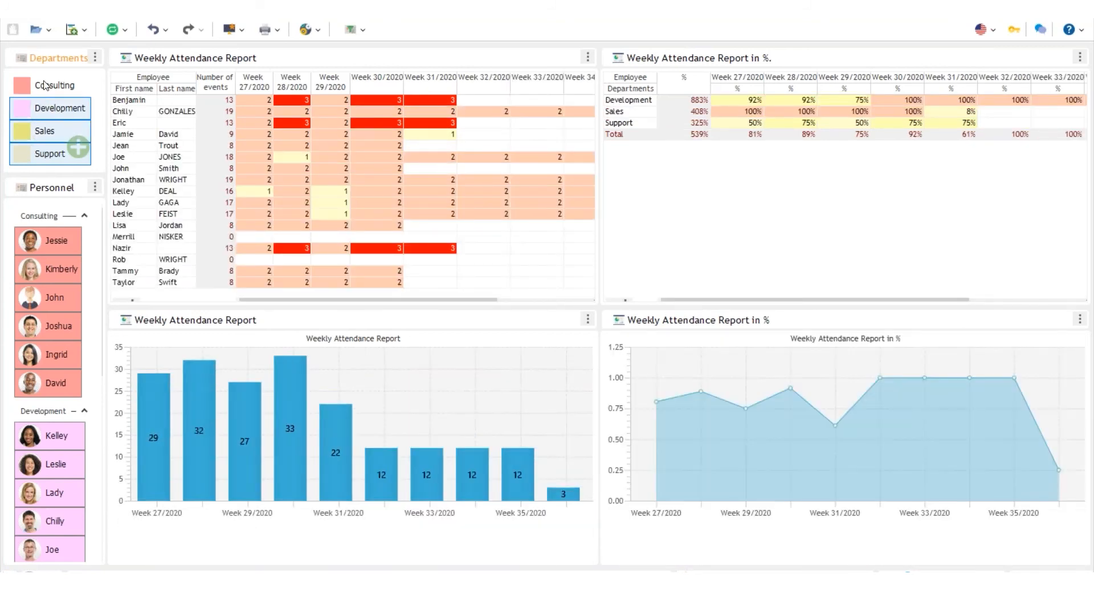
{"action": "left_click", "coordinate": [45, 85], "text": "ctrl"}
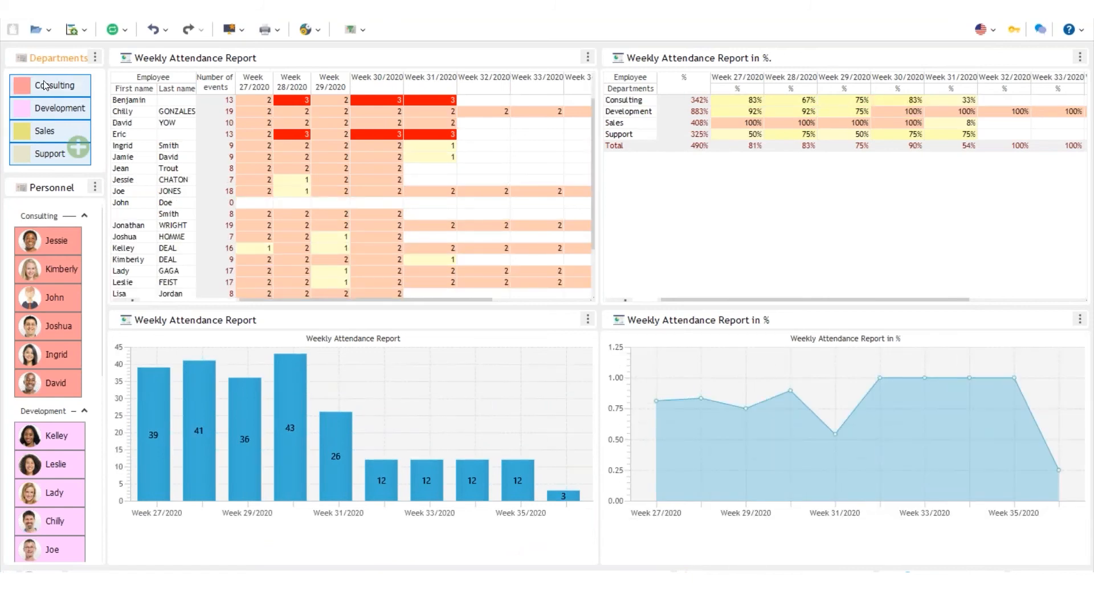